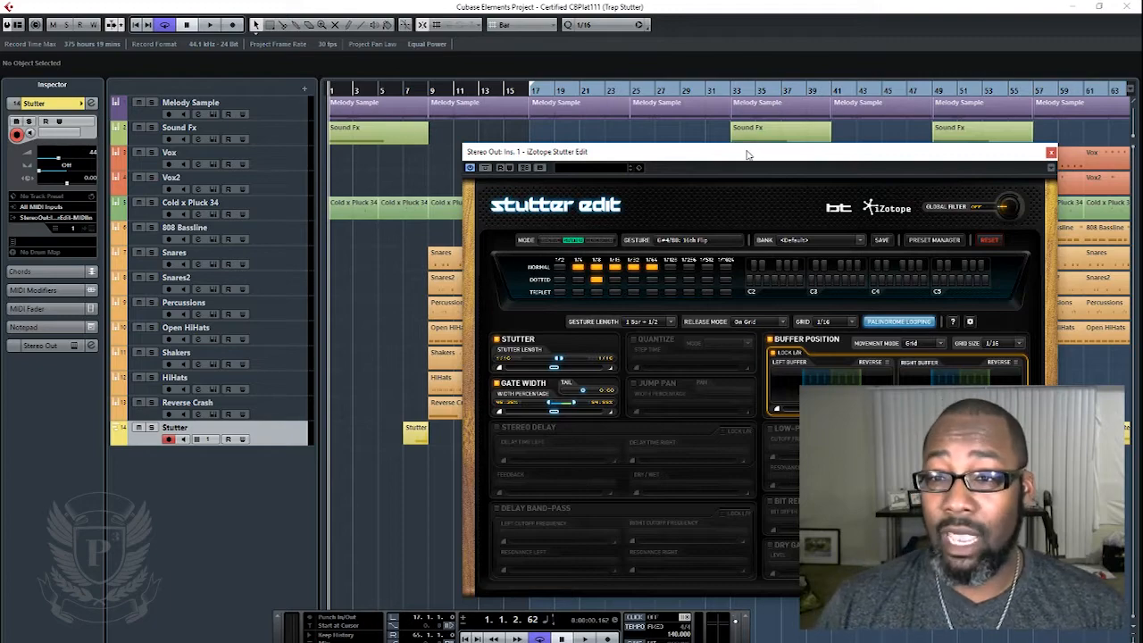
# - Bring the iZotope Stutter Edit window over the arrangement and move it back off screen
pyautogui.moveTo(748, 154); pyautogui.dragTo(603, 133)
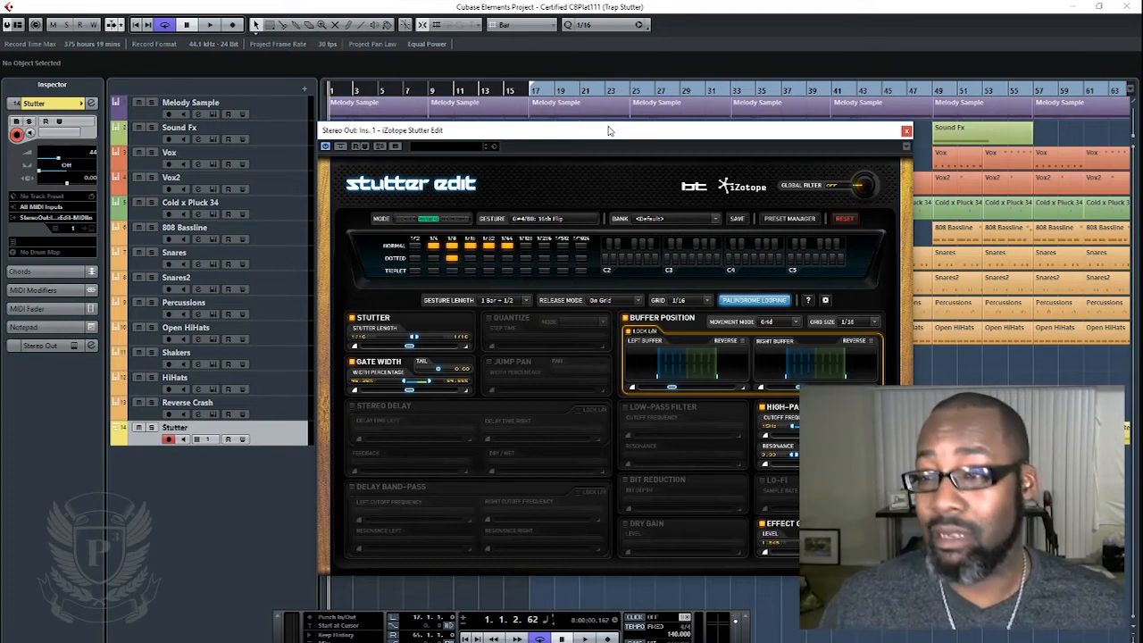
pyautogui.moveTo(698, 134); pyautogui.dragTo(729, 112)
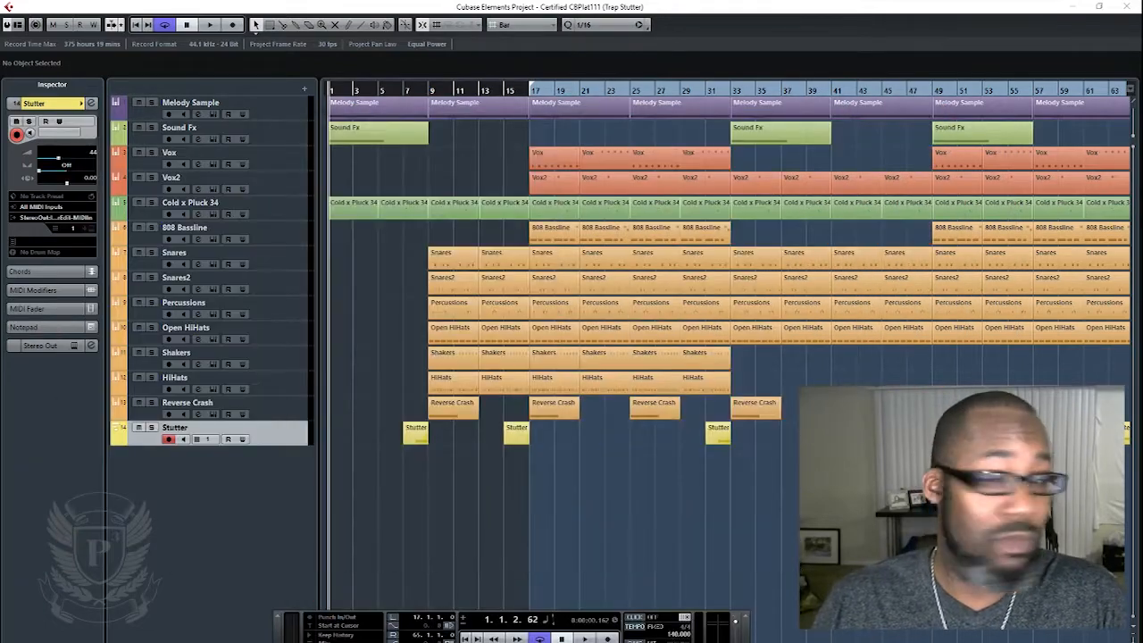
# - Play the arrangement from bar 17 through the Stutter clip that ends at bar 33, and stop playback
pyautogui.click(466, 637)
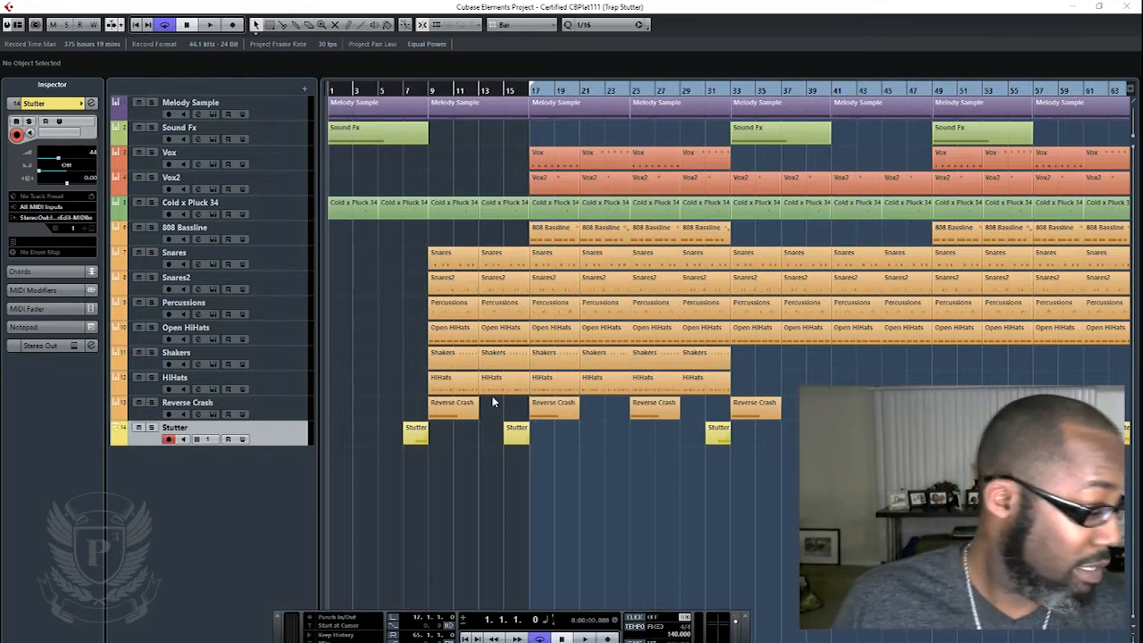
pyautogui.click(532, 92)
pyautogui.press('space')
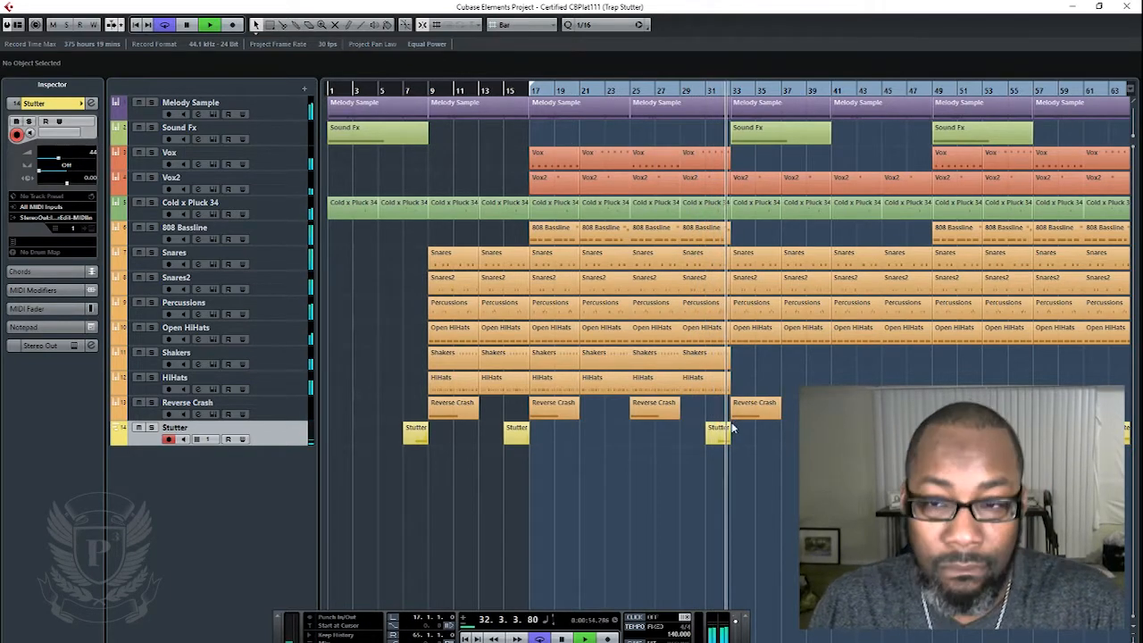
pyautogui.press('space')
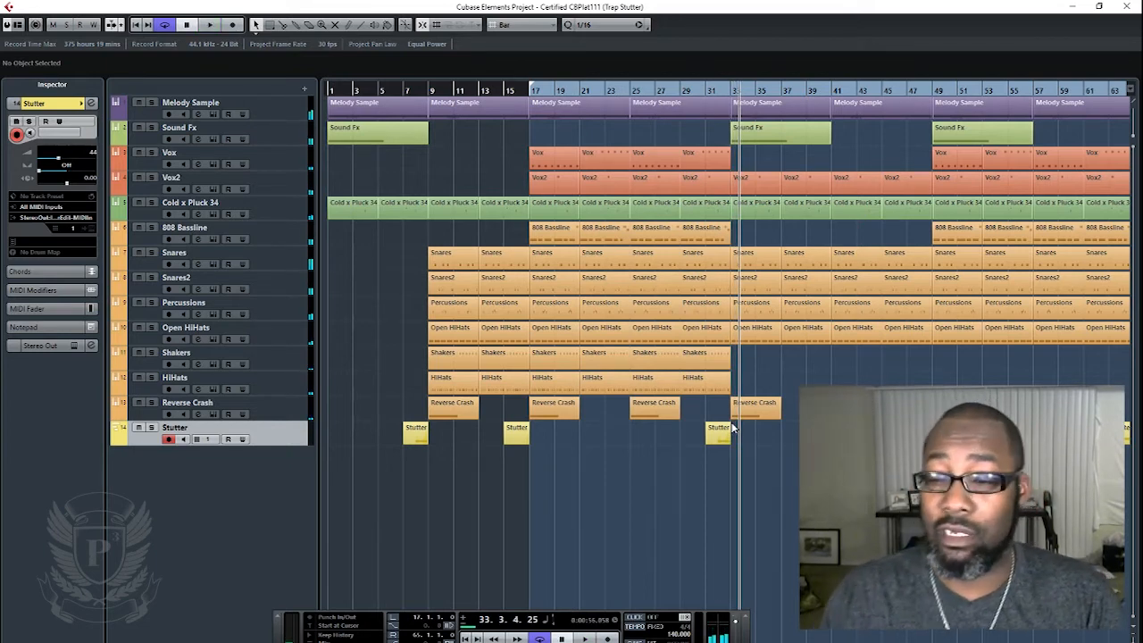
# - Play the later section of the song from bar 49
pyautogui.hscroll(5, 605, 269)
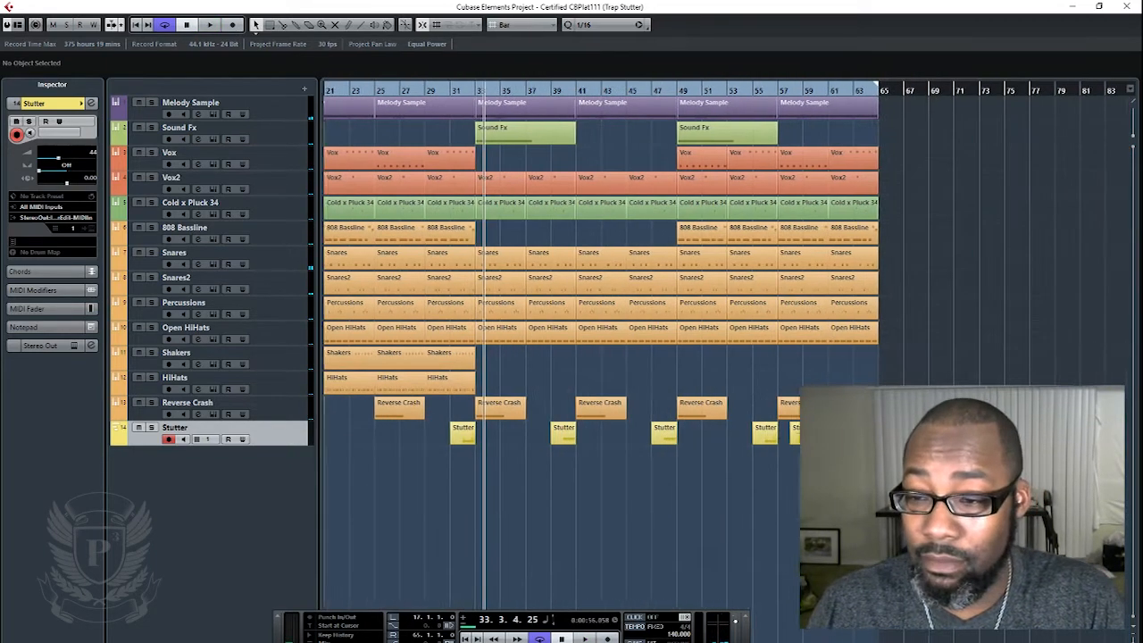
pyautogui.click(672, 92)
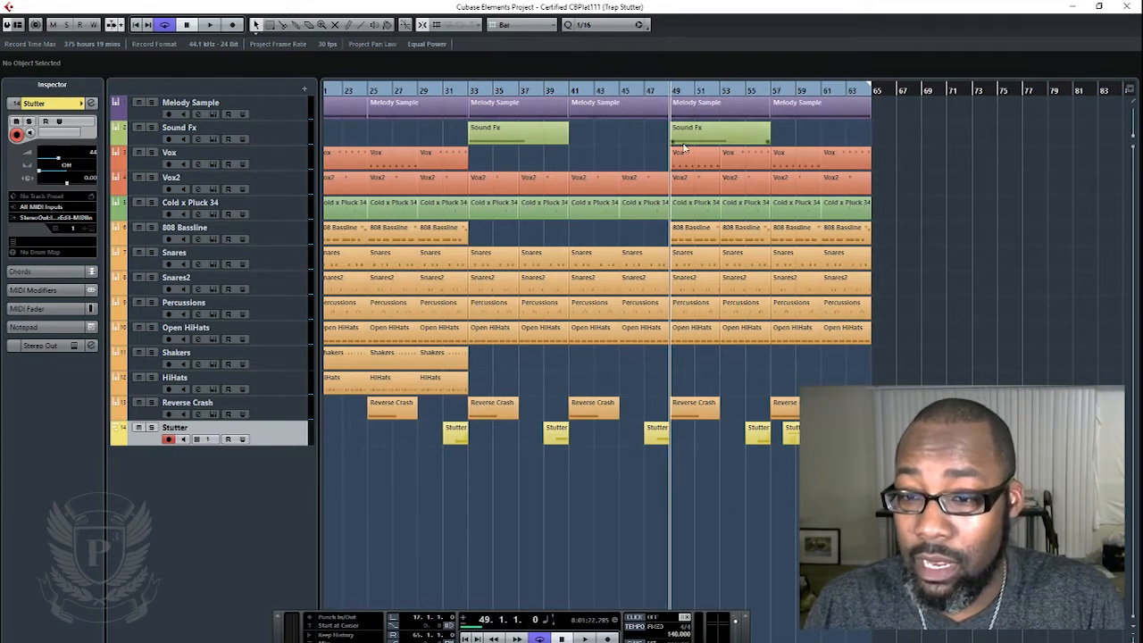
pyautogui.press('space')
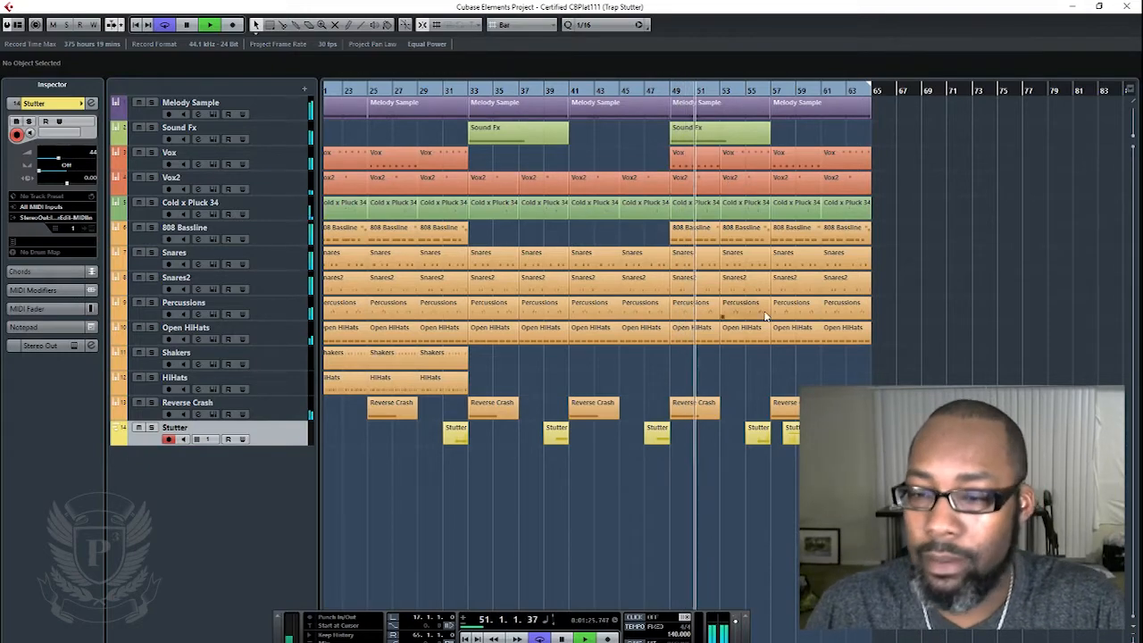
# - In Stutter Edit, switch Stereo Delay and Delay Band-Pass on and off again, and turn on the Low-Pass Filter
pyautogui.moveTo(0, 118); pyautogui.dragTo(559, 148)
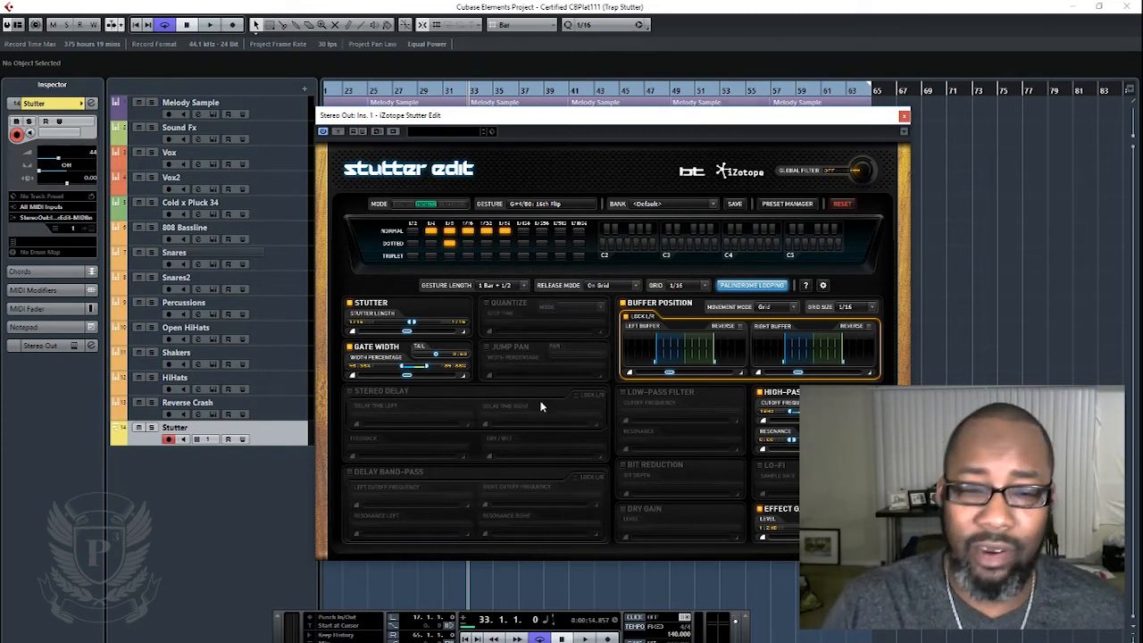
pyautogui.click(350, 391)
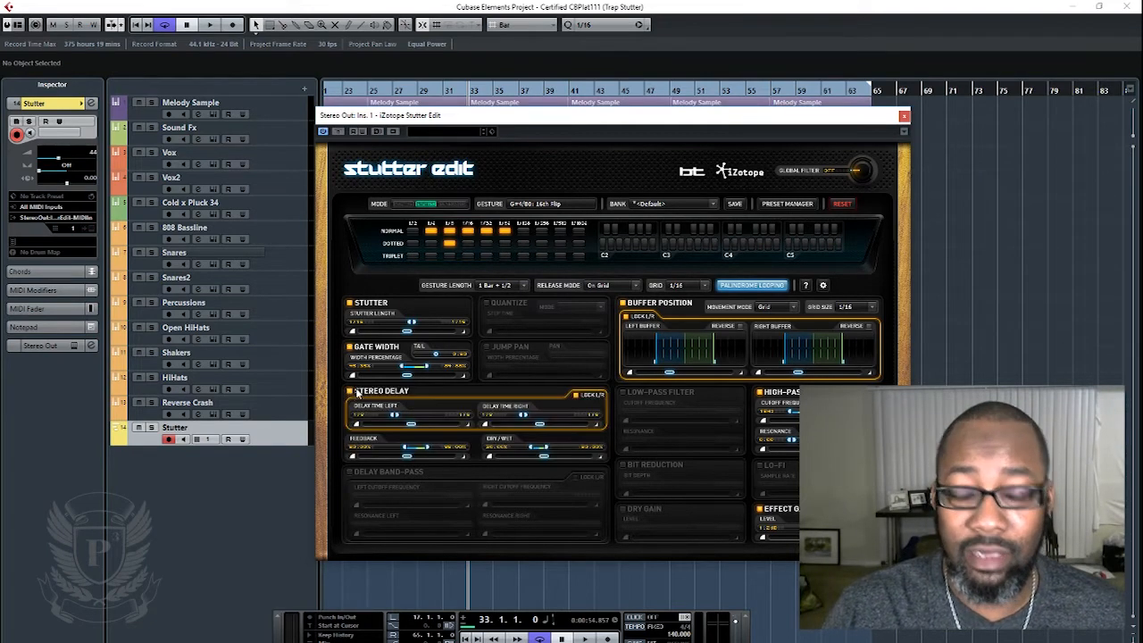
pyautogui.click(350, 391)
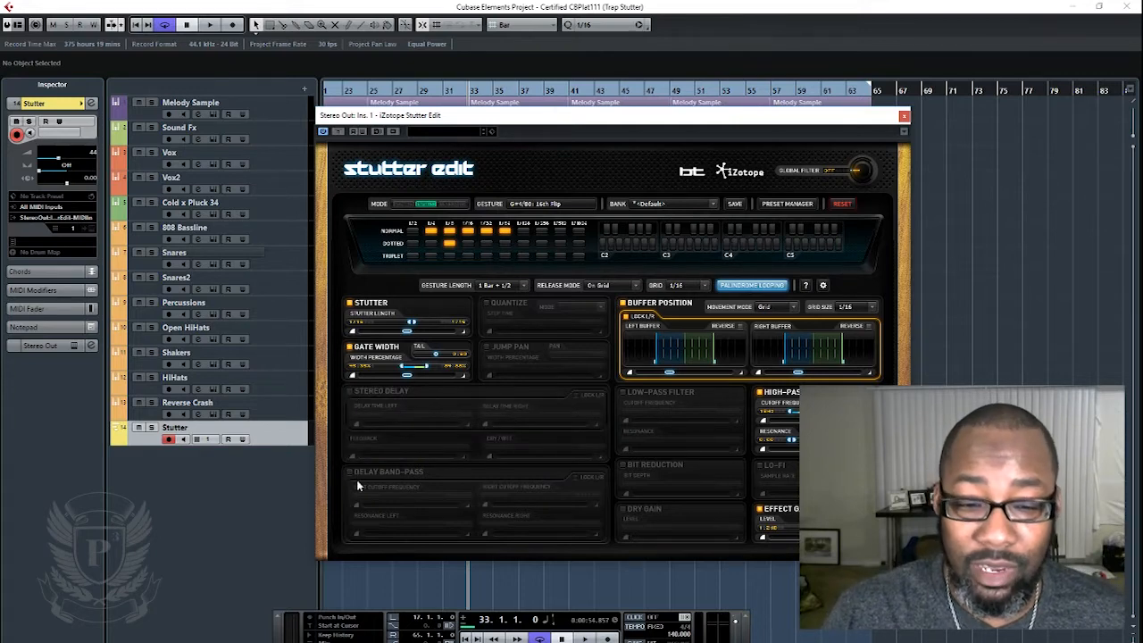
pyautogui.click(350, 473)
pyautogui.click(350, 473)
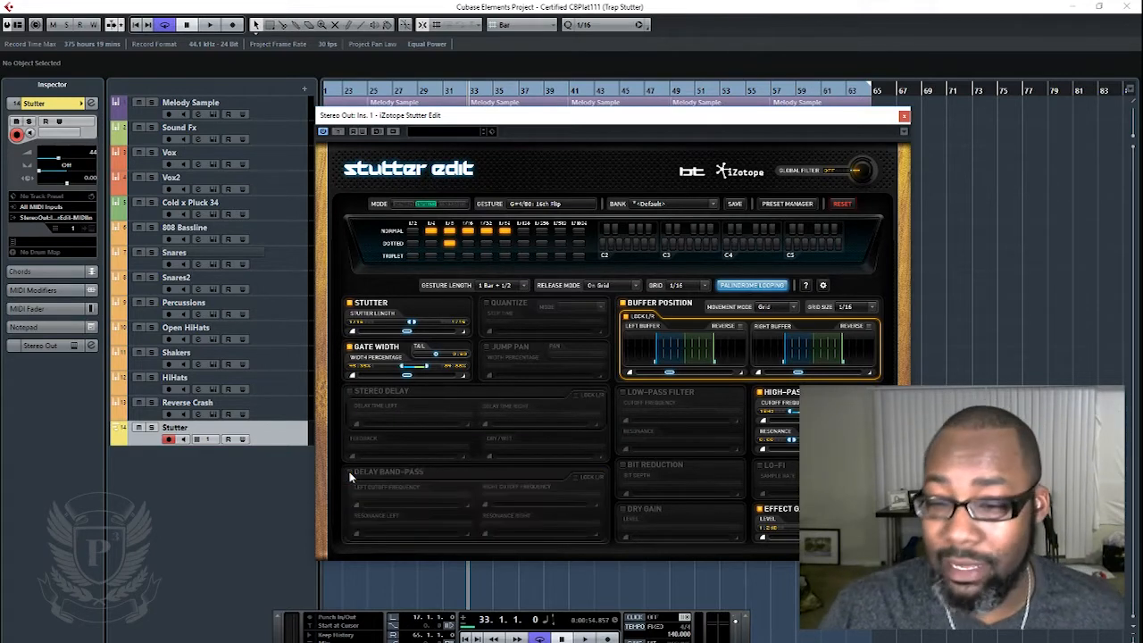
pyautogui.click(623, 393)
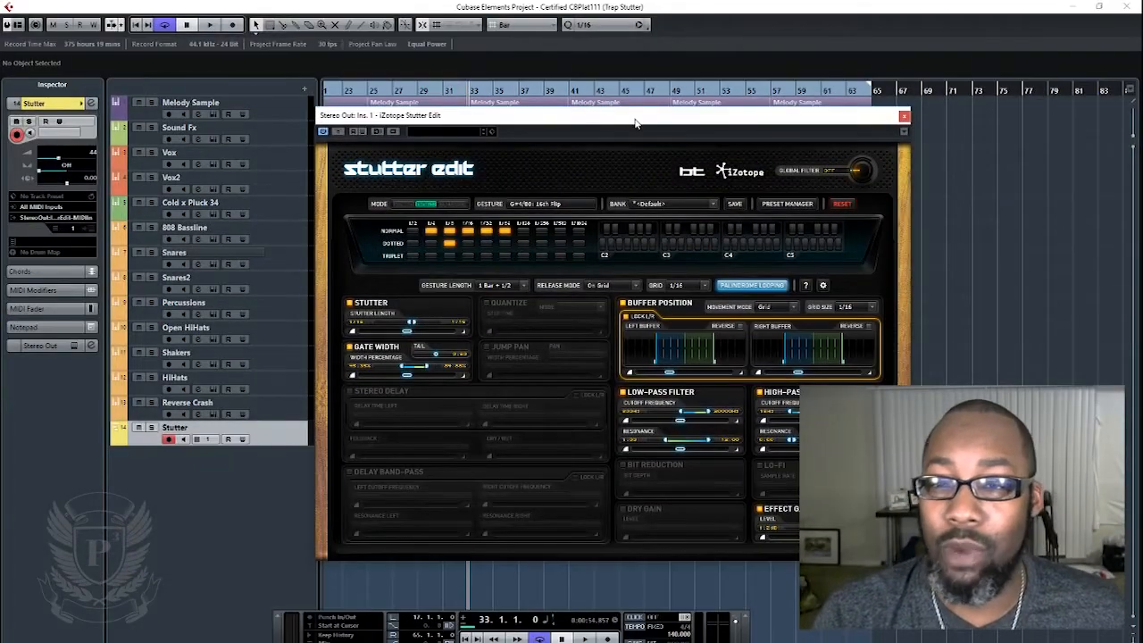
# - Load the Light Cycle [BT] bank from the BT Signature Banks in Stutter Edit
pyautogui.moveTo(635, 124); pyautogui.dragTo(604, 114)
pyautogui.click(640, 197)
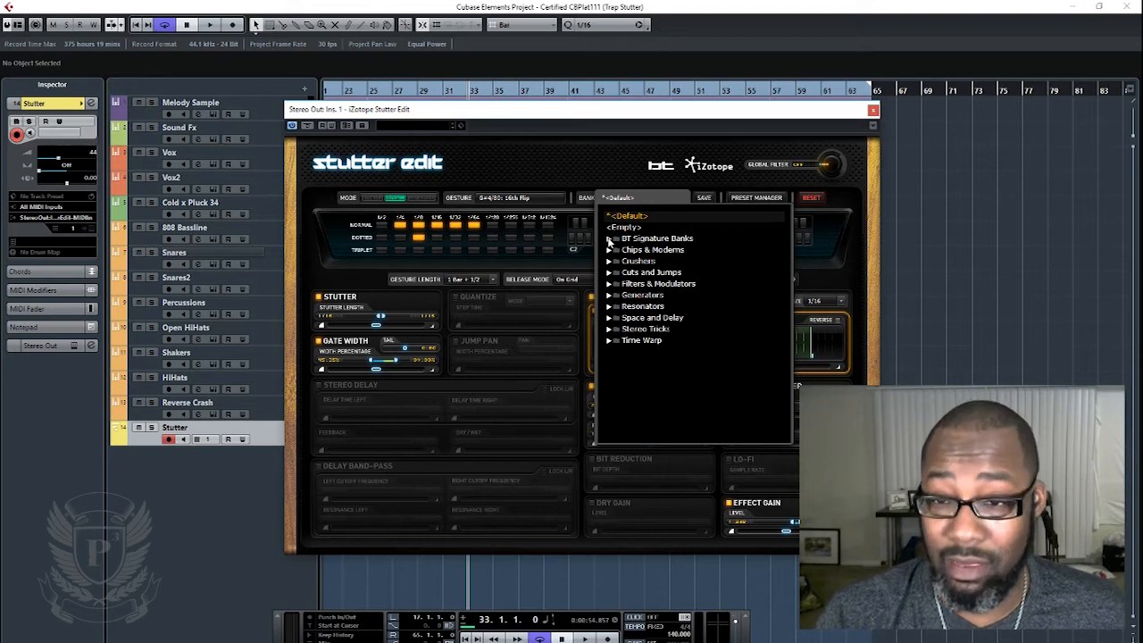
pyautogui.click(610, 239)
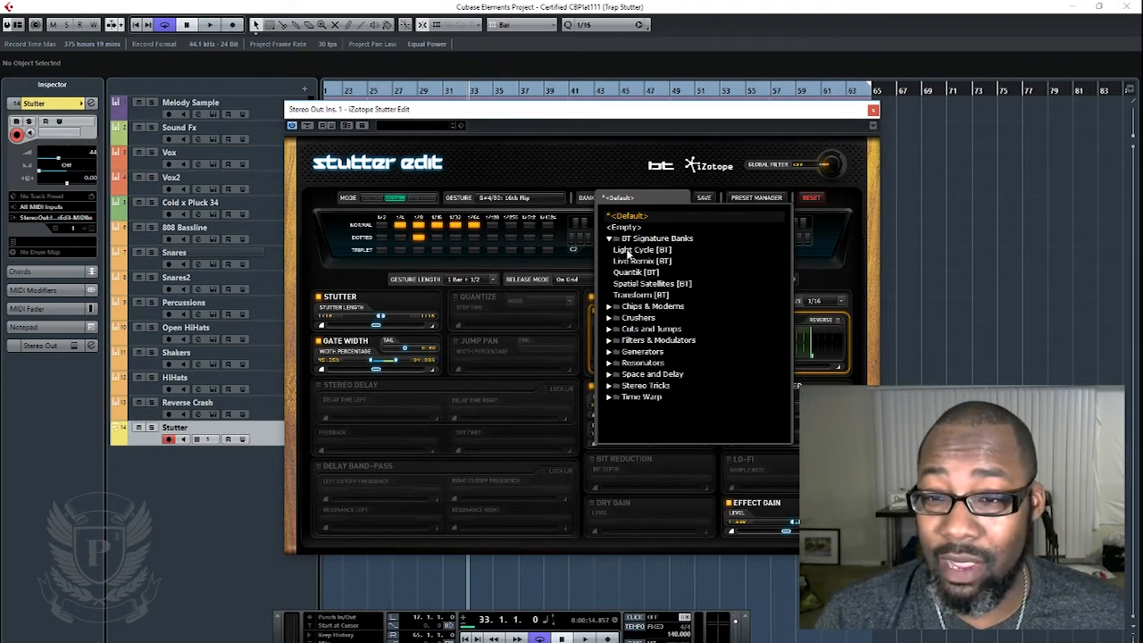
pyautogui.click(636, 250)
pyautogui.click(671, 208)
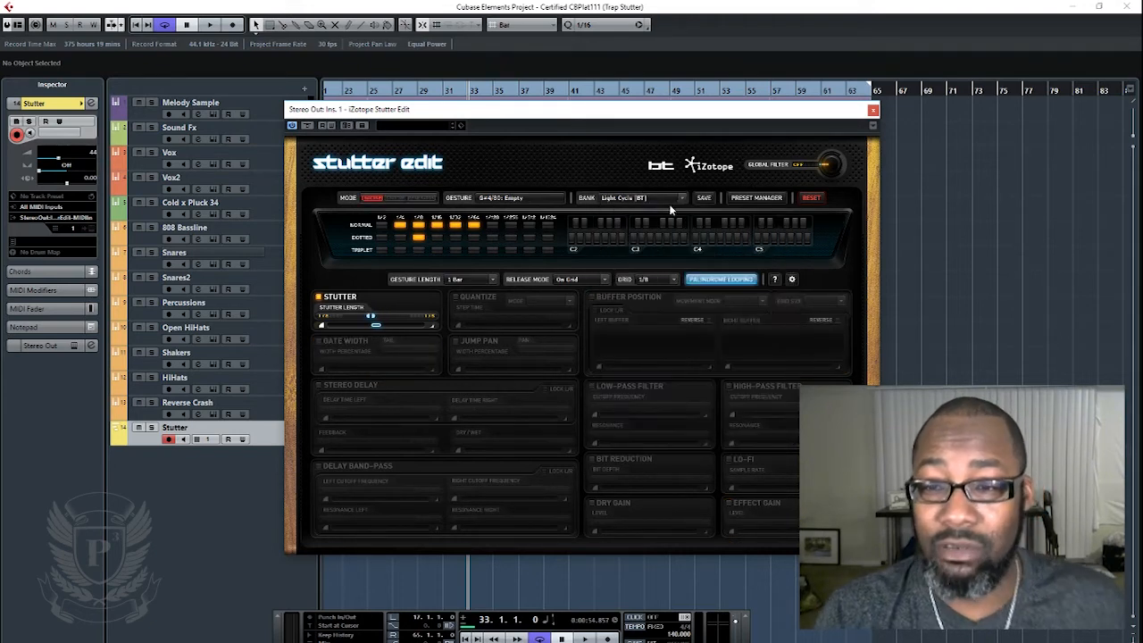
# - Play the song briefly from bar 33 with the plug-in window moved aside, and close the Stutter Edit window
pyautogui.moveTo(689, 118); pyautogui.dragTo(127, 137)
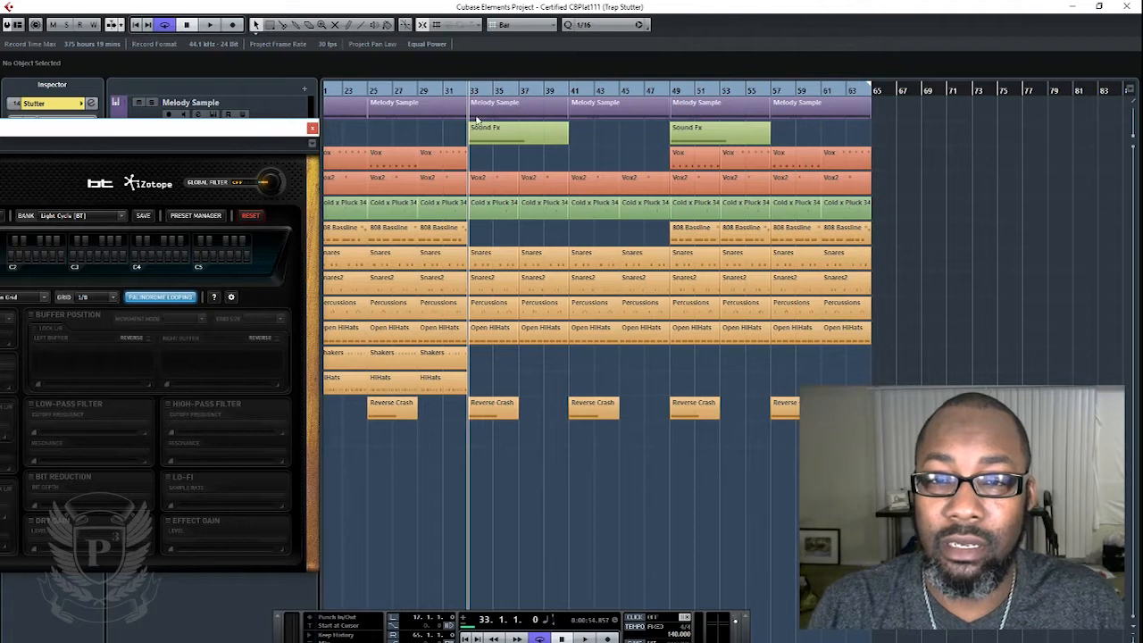
pyautogui.press('space')
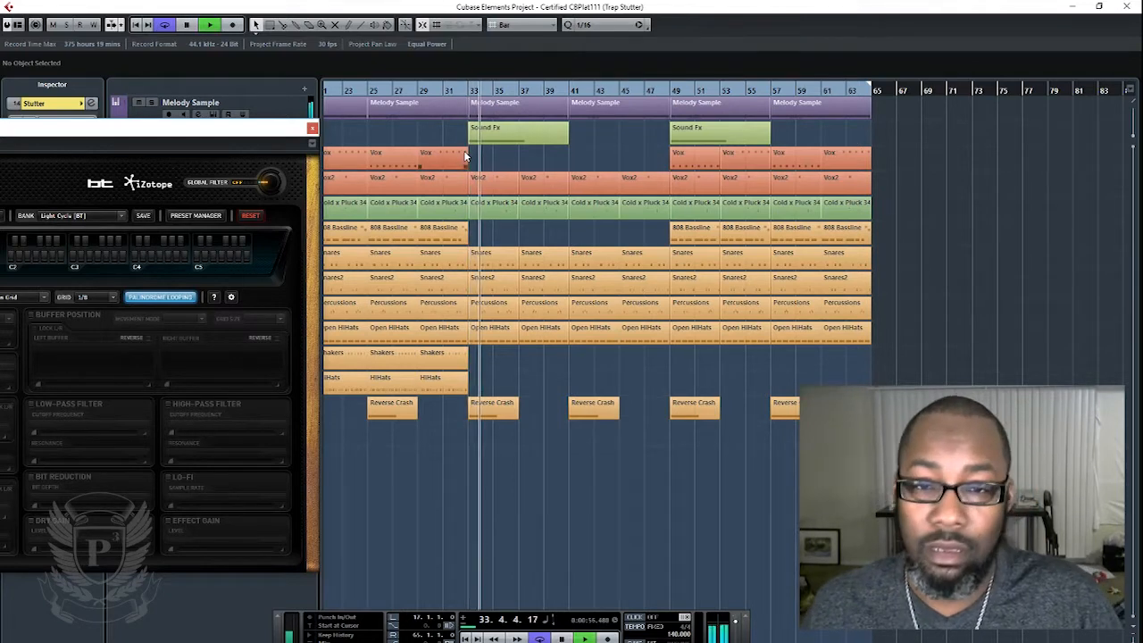
pyautogui.press('space')
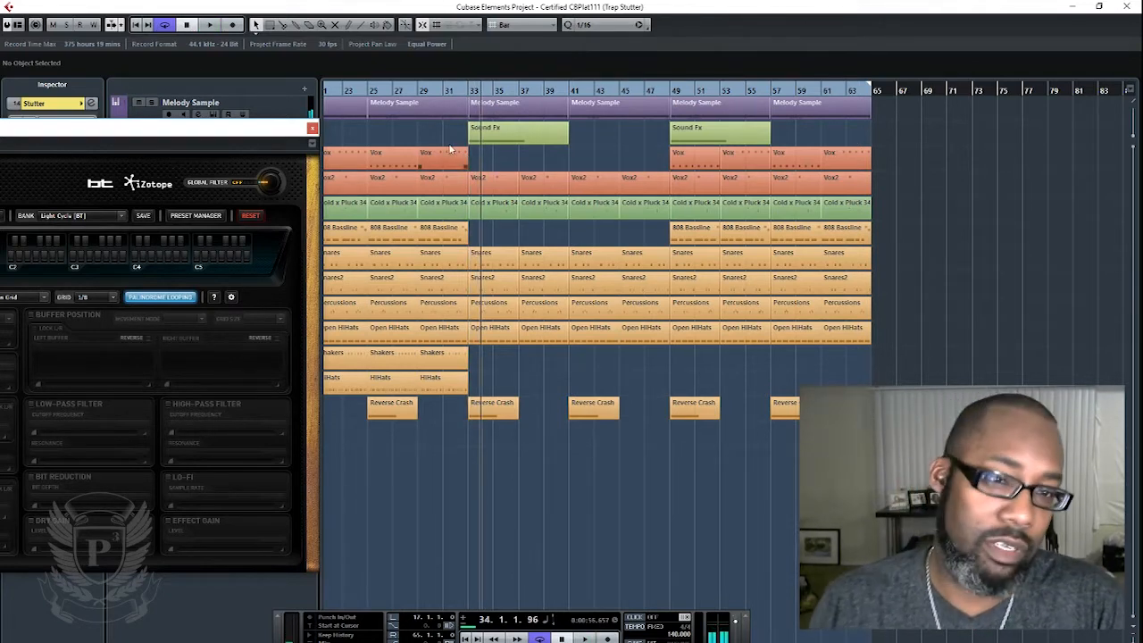
pyautogui.moveTo(125, 126); pyautogui.dragTo(828, 125)
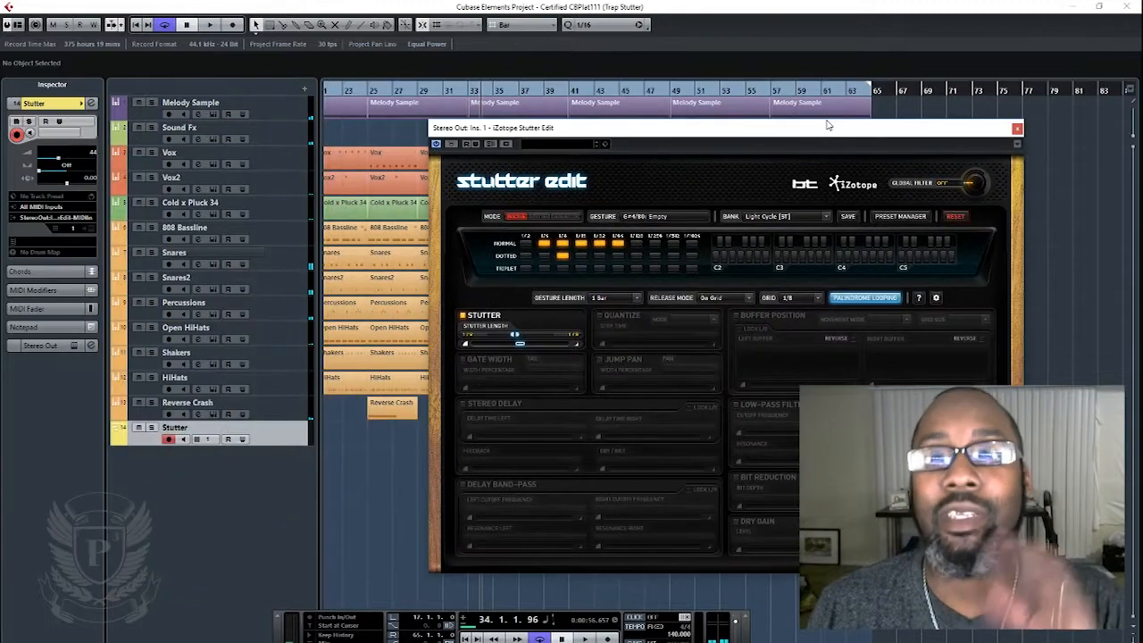
pyautogui.click(1017, 129)
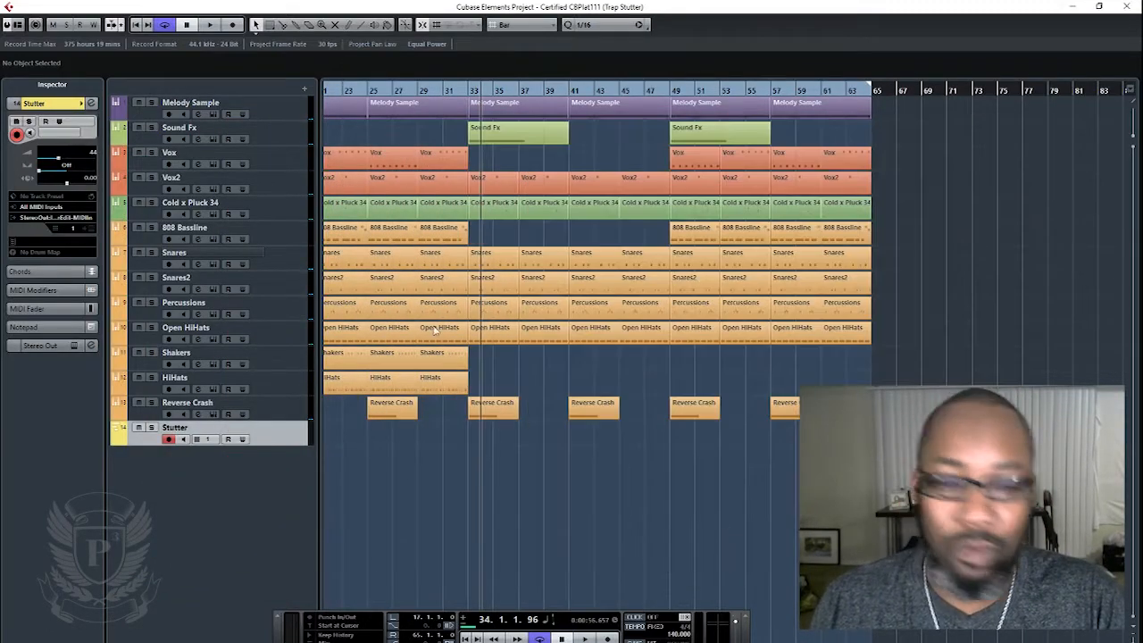
# - Delete the Stutter track together with its events
pyautogui.rightClick(159, 474)
pyautogui.click(280, 433)
pyautogui.rightClick(272, 476)
pyautogui.click(339, 479)
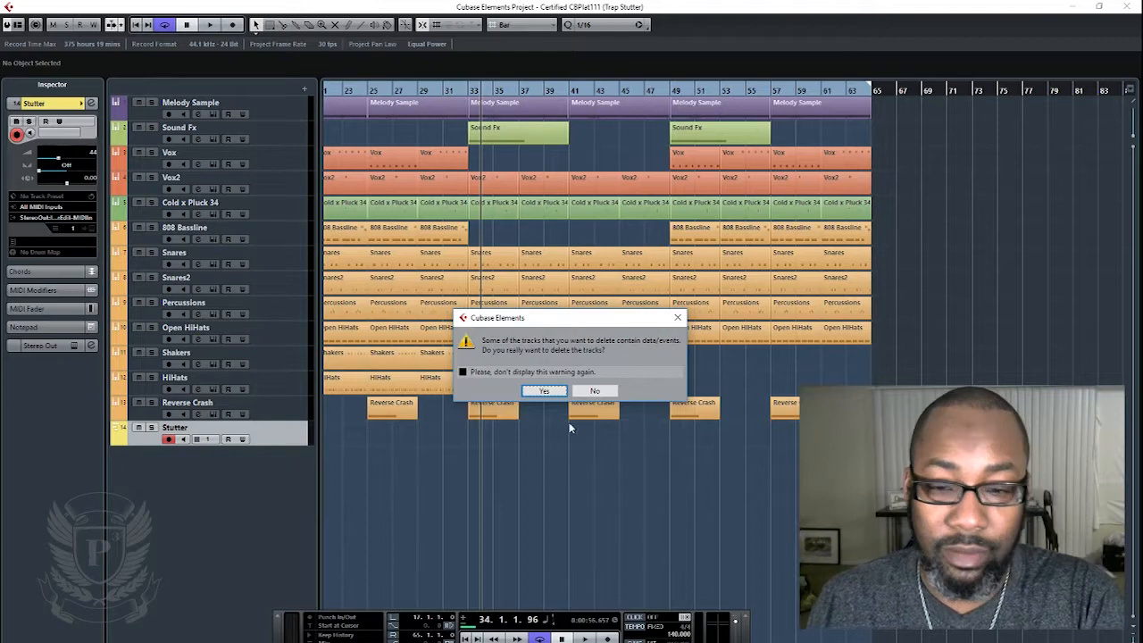
pyautogui.click(543, 391)
# - Add one new MIDI track below the Reverse Crash track
pyautogui.rightClick(154, 462)
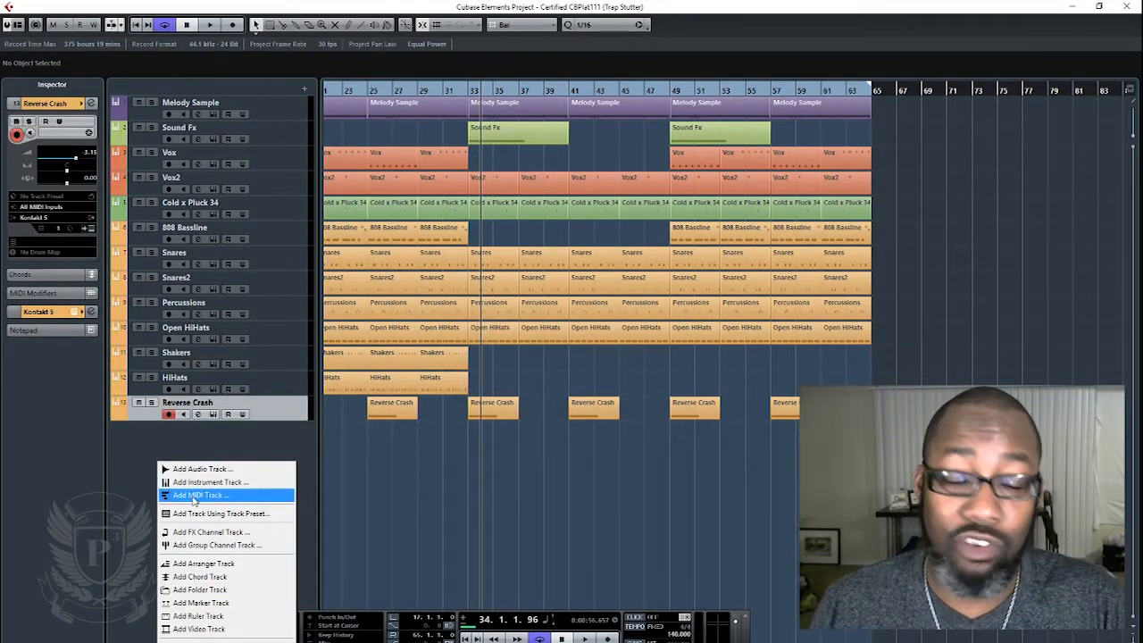
pyautogui.click(194, 497)
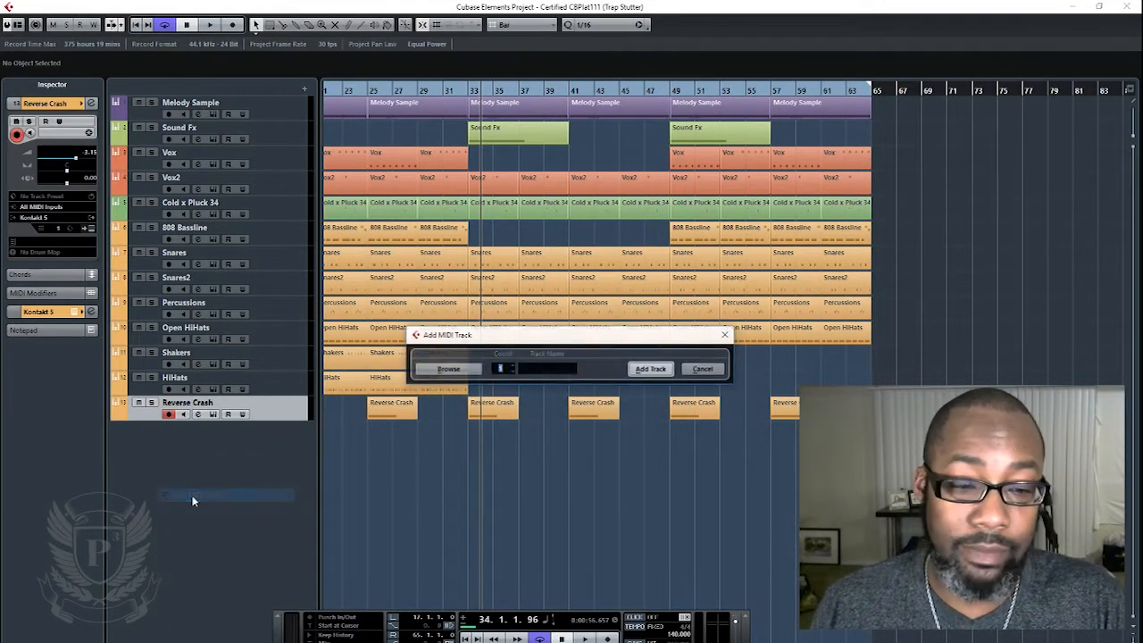
pyautogui.click(644, 369)
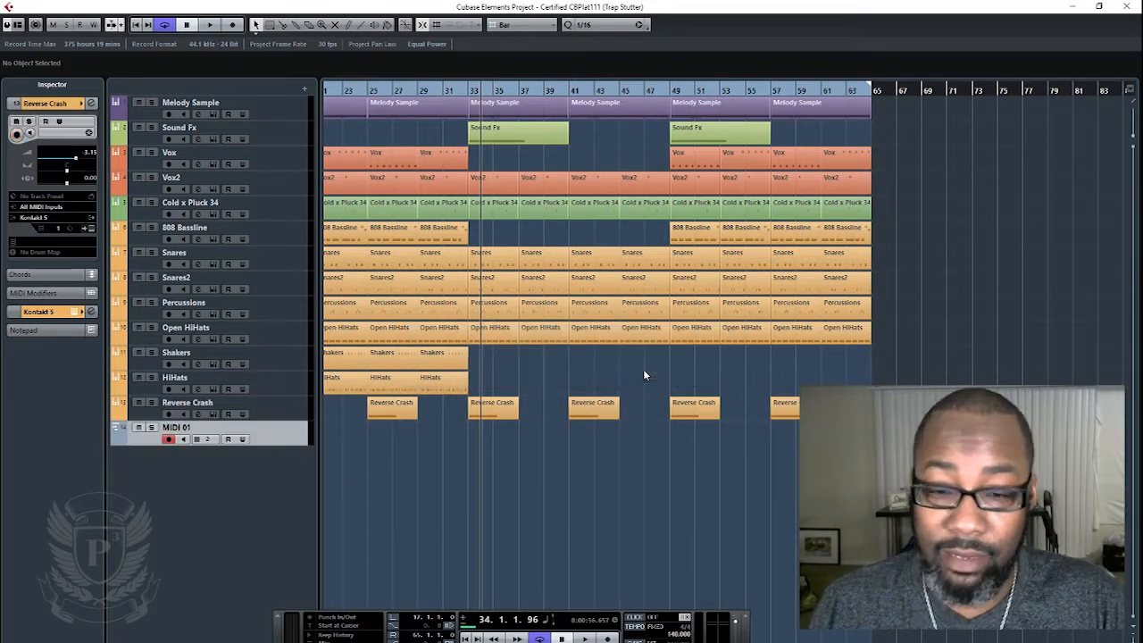
# - Check the new track's output routing choices and the iZotope Stutter Edit insert on the Stereo Out channel in the MixConsole
pyautogui.click(63, 221)
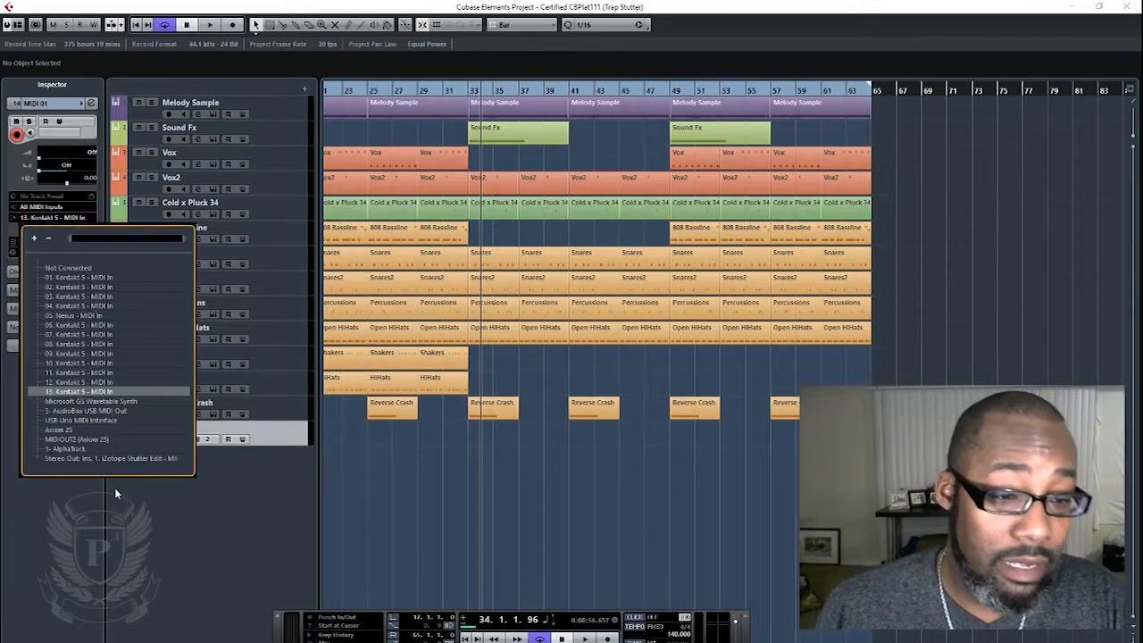
pyautogui.click(177, 507)
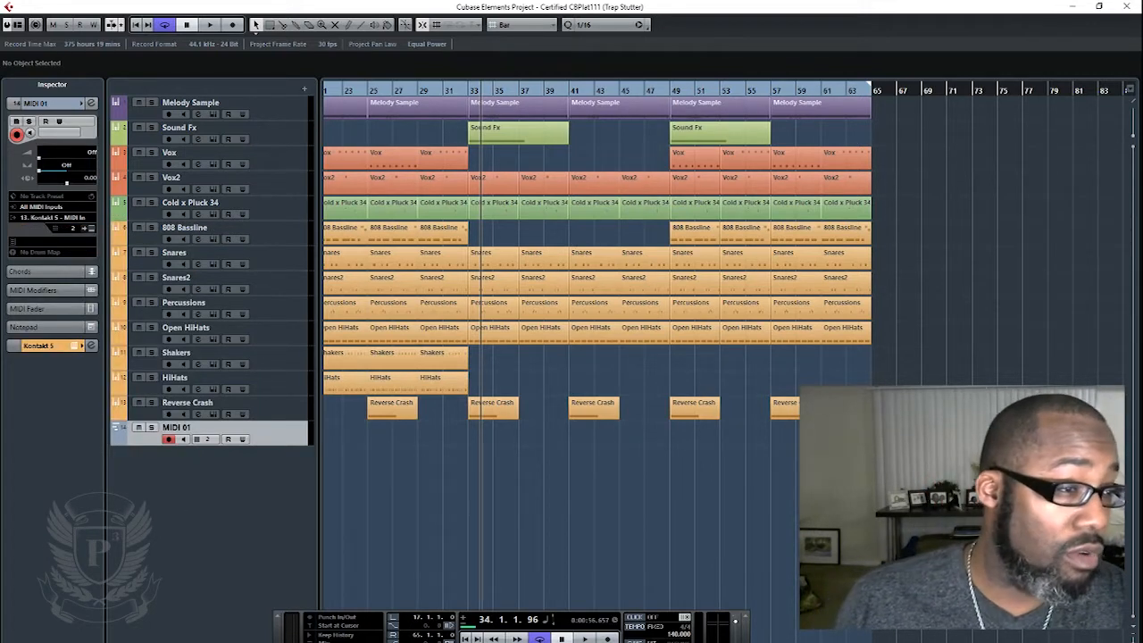
pyautogui.moveTo(0, 54); pyautogui.dragTo(509, 230)
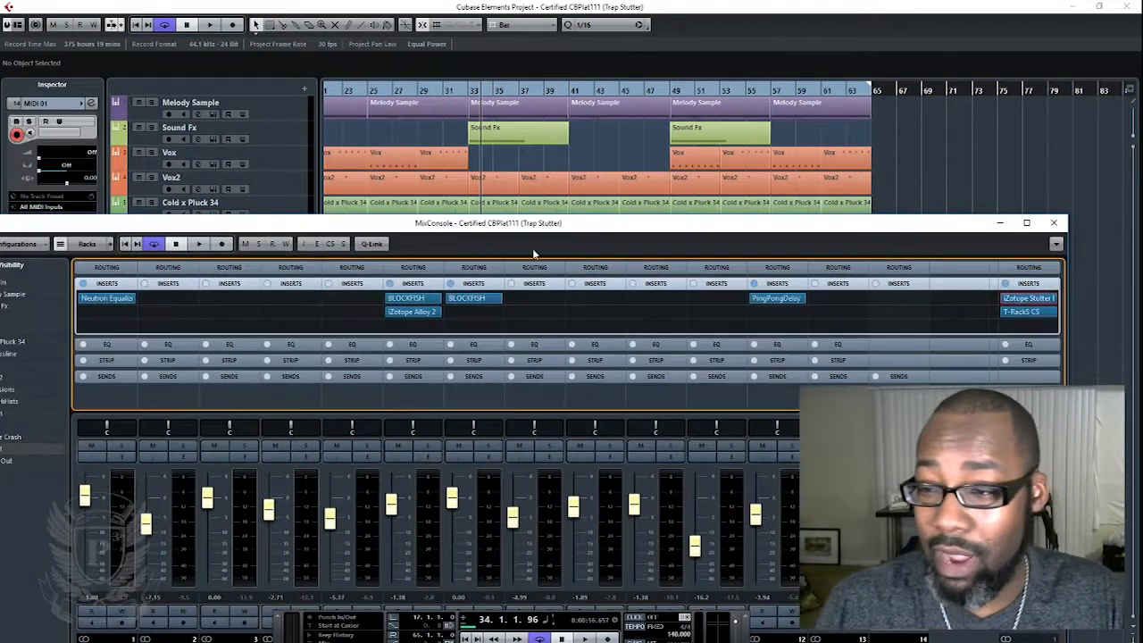
pyautogui.click(1029, 298)
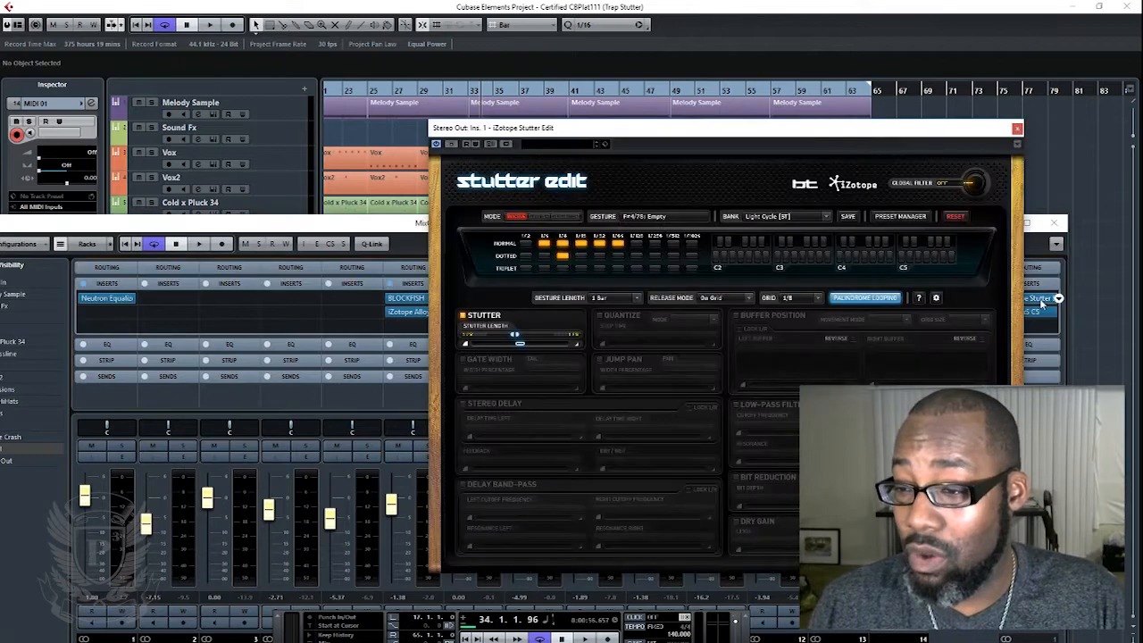
pyautogui.click(1017, 120)
pyautogui.moveTo(964, 230); pyautogui.dragTo(0, 142)
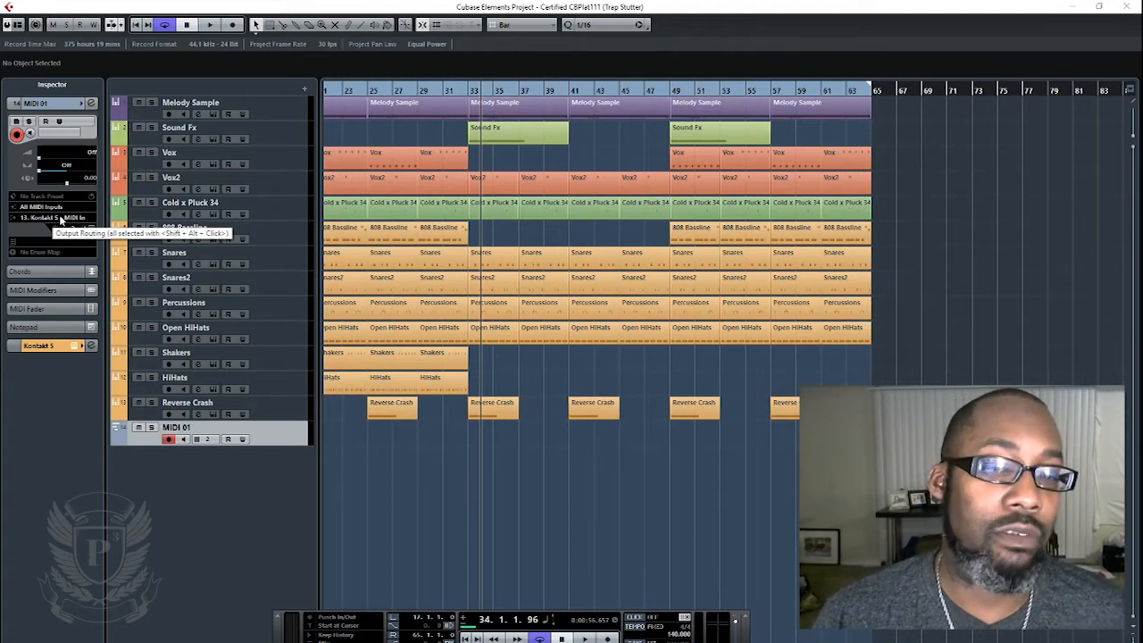
# - Route the new MIDI track's output to the iZotope Stutter Edit insert on Stereo Out
pyautogui.click(61, 218)
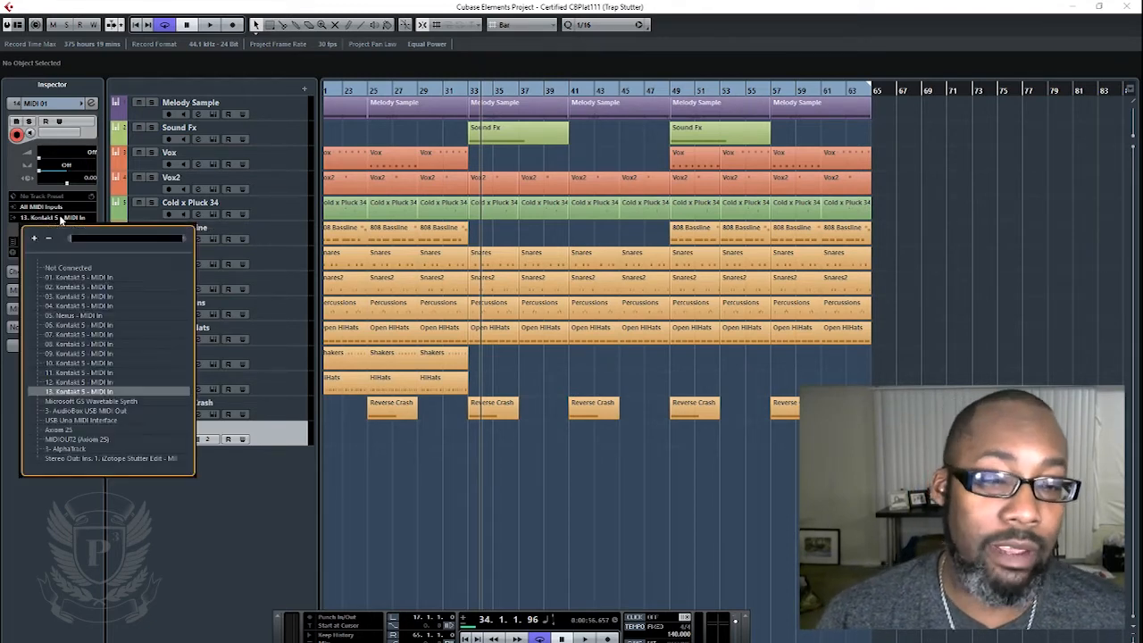
pyautogui.click(78, 459)
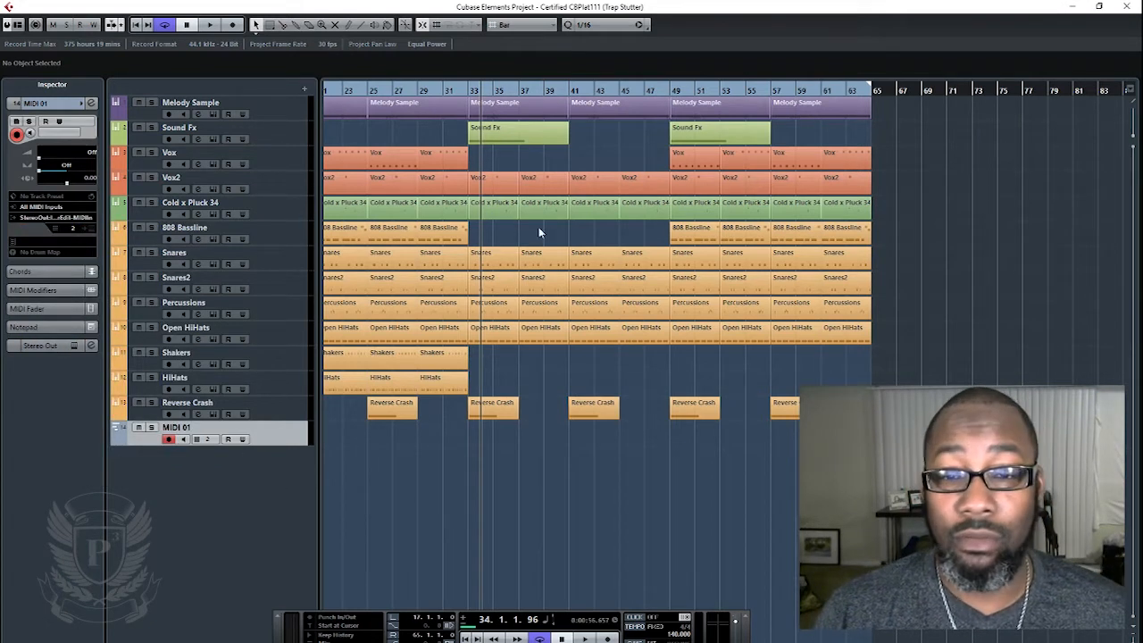
# - Play the song from bar 33 to audition Stutter Edit gestures triggered through the new MIDI track
pyautogui.click(472, 93)
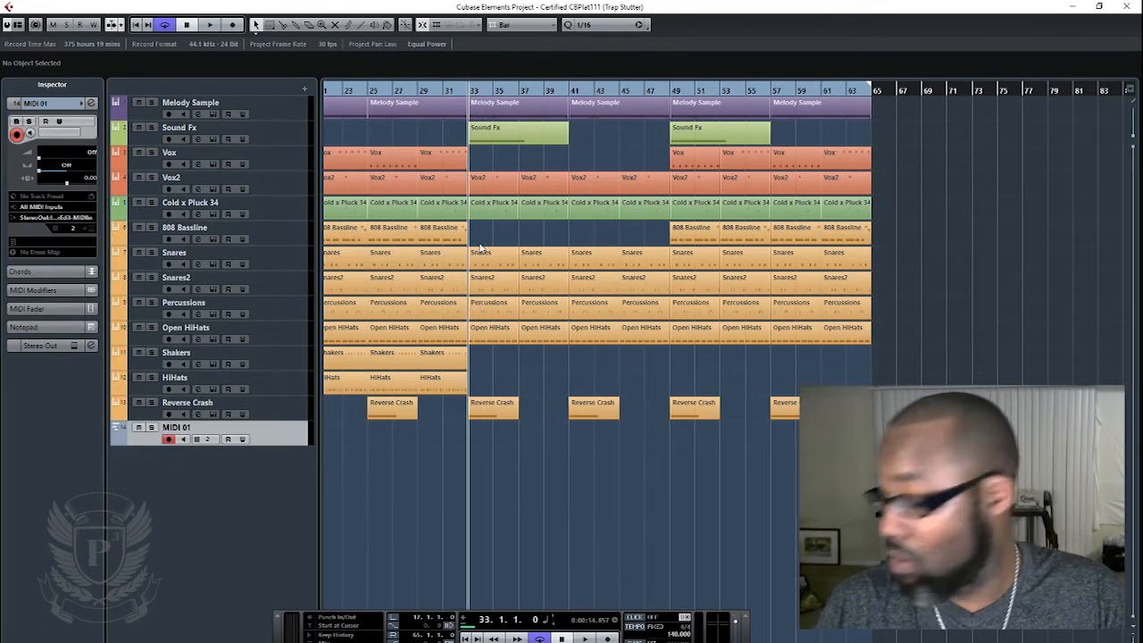
pyautogui.press('space')
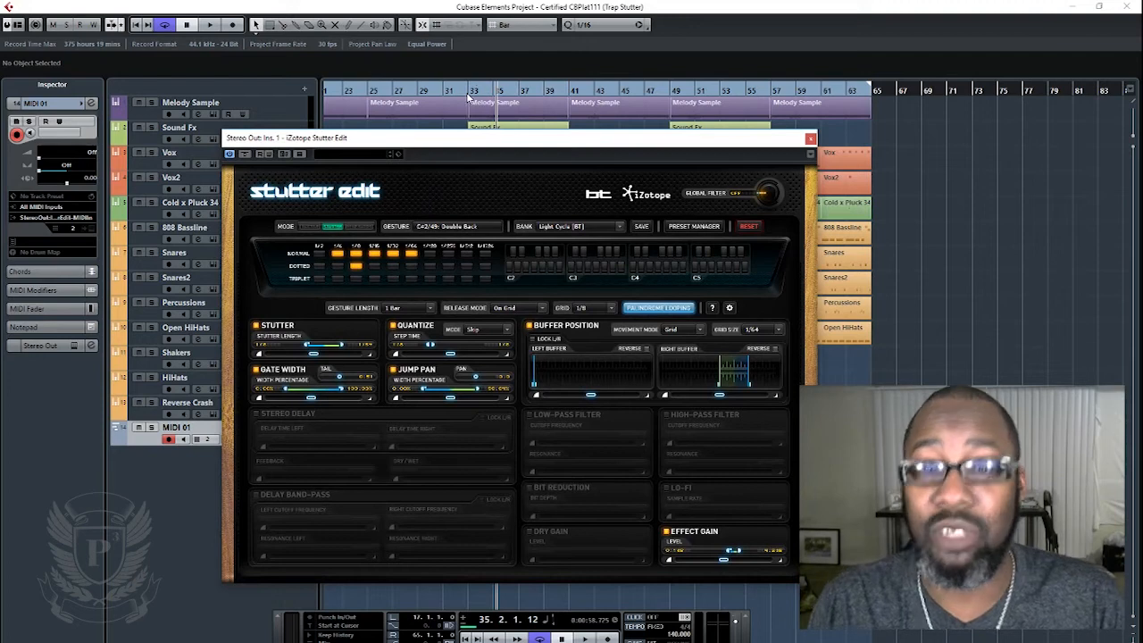
pyautogui.press('space')
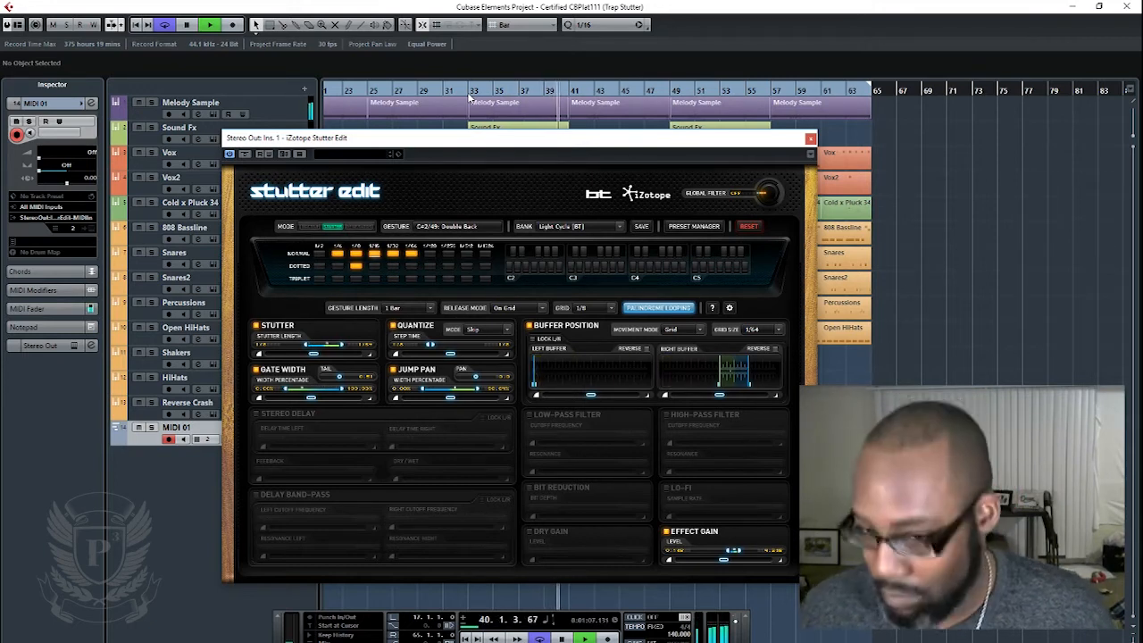
# - Stop playback and load the Arcade SP [Devine] bank from Chips & Modems in Stutter Edit
pyautogui.press('space')
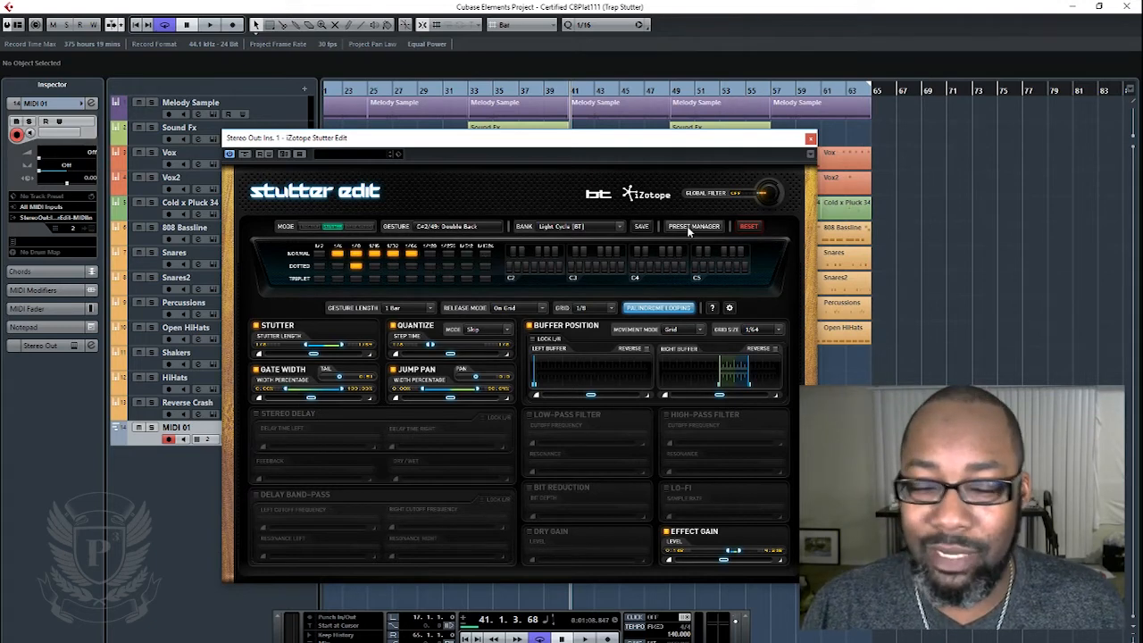
pyautogui.click(558, 229)
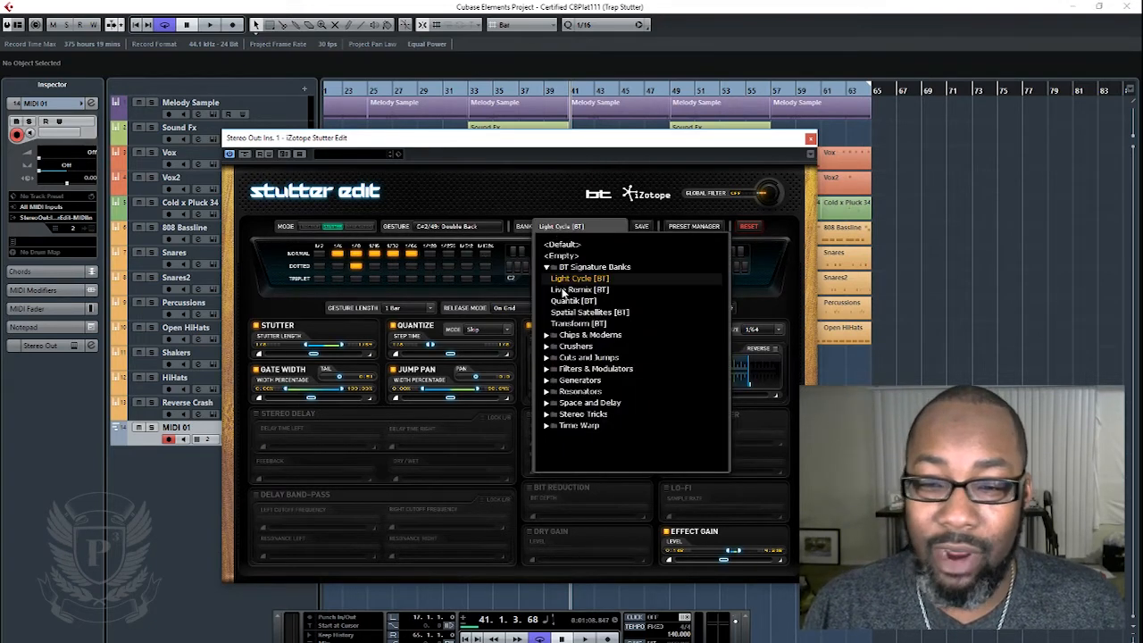
pyautogui.click(547, 267)
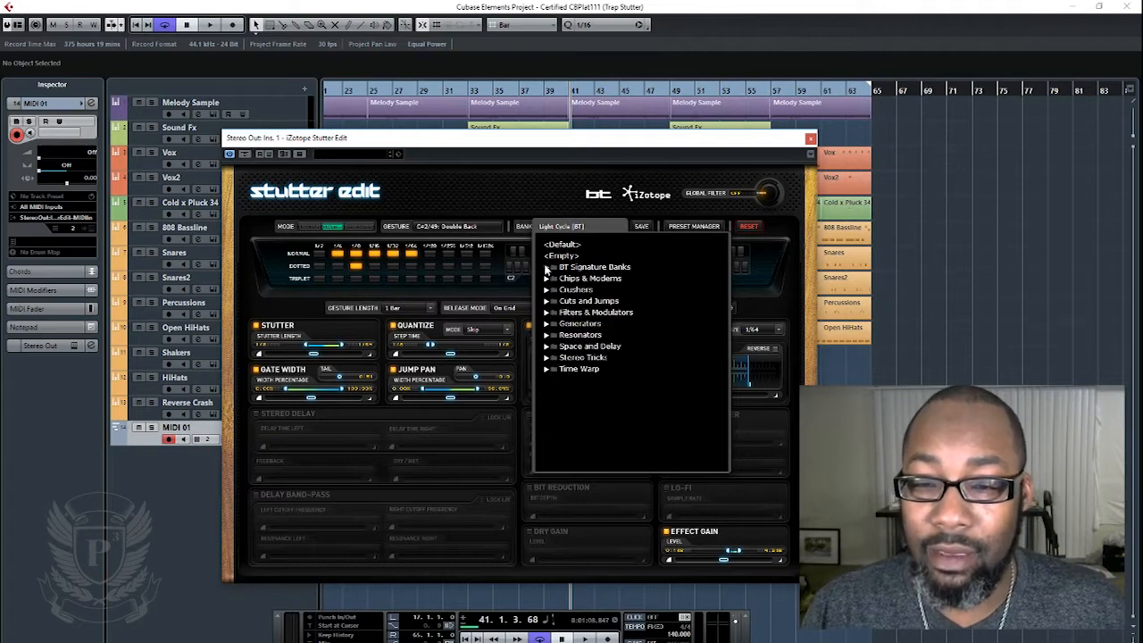
pyautogui.click(546, 278)
pyautogui.click(571, 290)
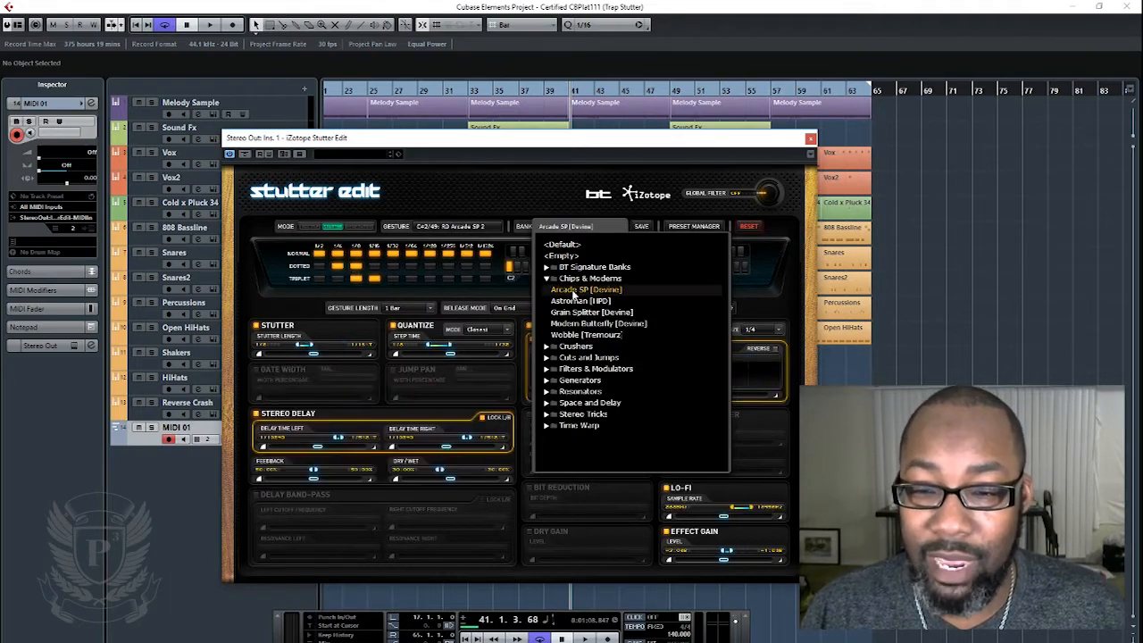
# - Play the song from bar 41 to audition the Arcade SP [Devine] bank, with the plug-in window moved off the arrangement
pyautogui.moveTo(718, 142); pyautogui.dragTo(155, 139)
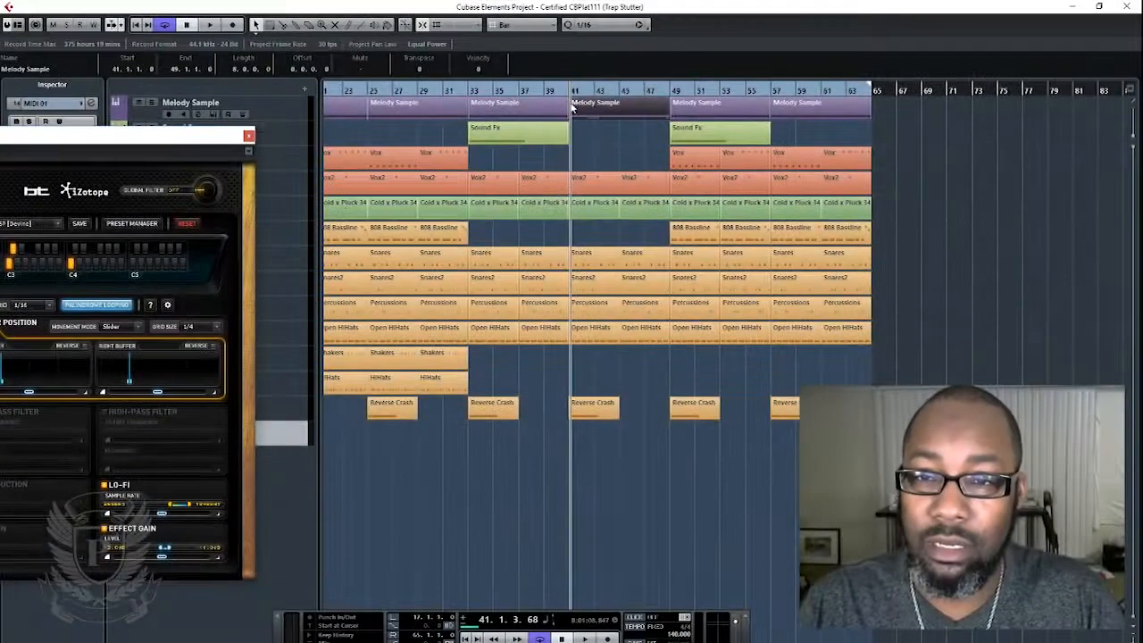
pyautogui.press('space')
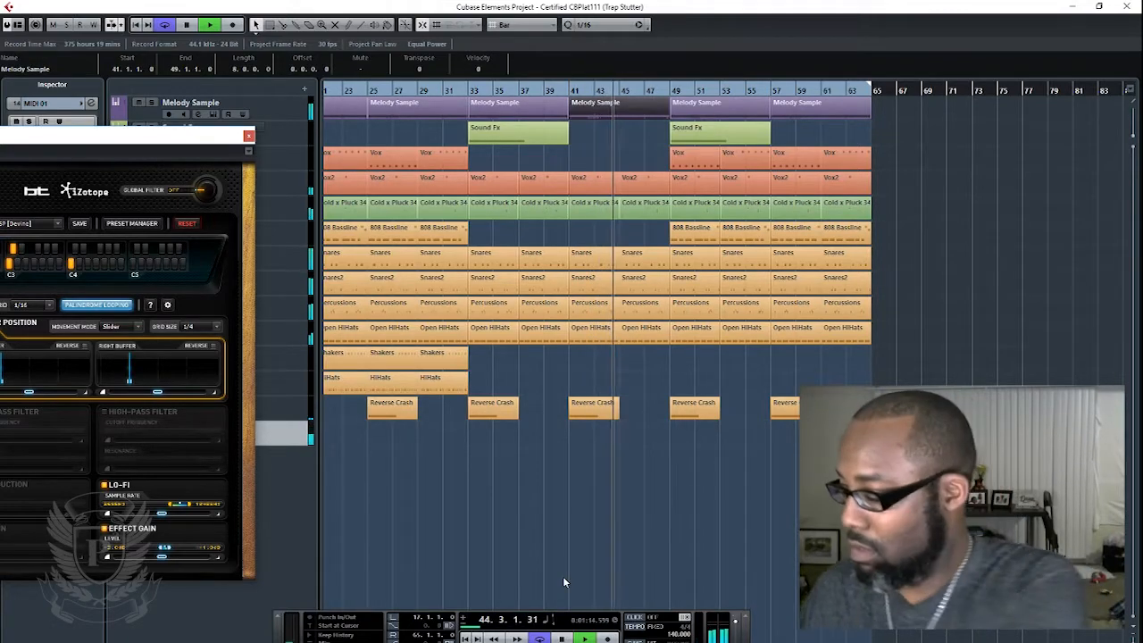
pyautogui.moveTo(155, 137); pyautogui.dragTo(740, 117)
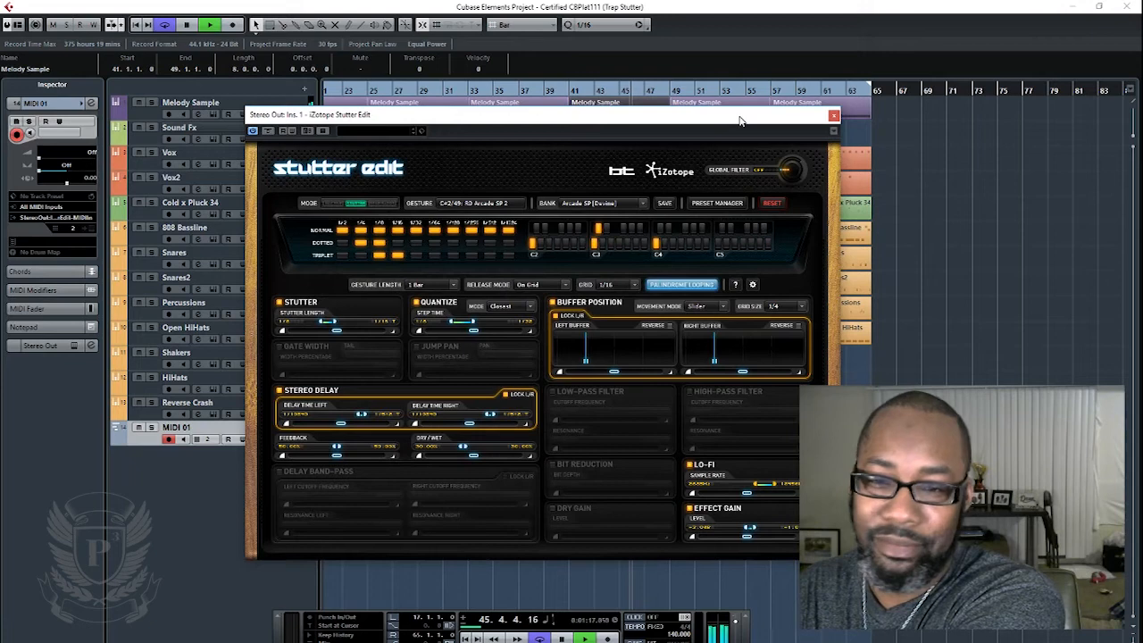
pyautogui.press('space')
# - Load the Live Remix [BT] bank from BT Signature Banks in Stutter Edit
pyautogui.click(625, 205)
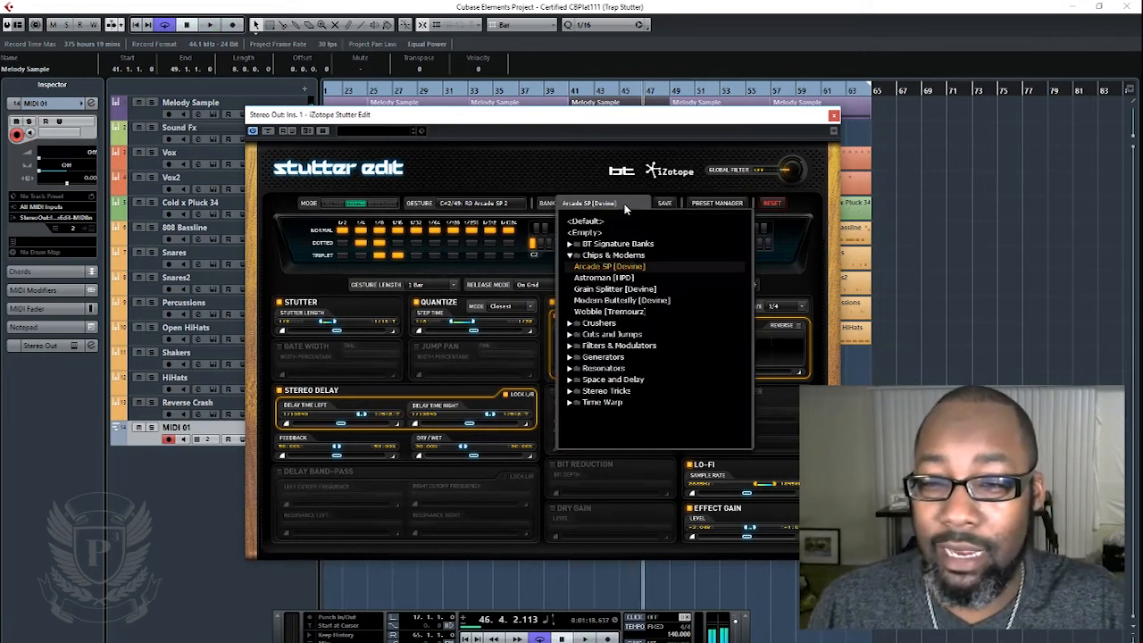
pyautogui.click(571, 255)
pyautogui.click(571, 245)
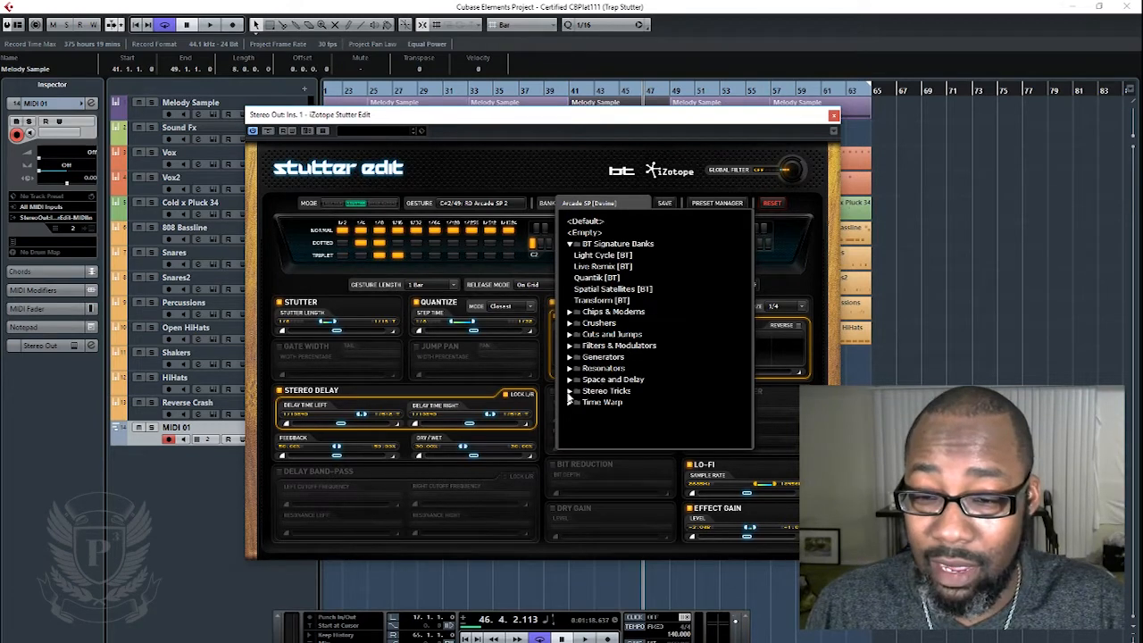
pyautogui.click(570, 380)
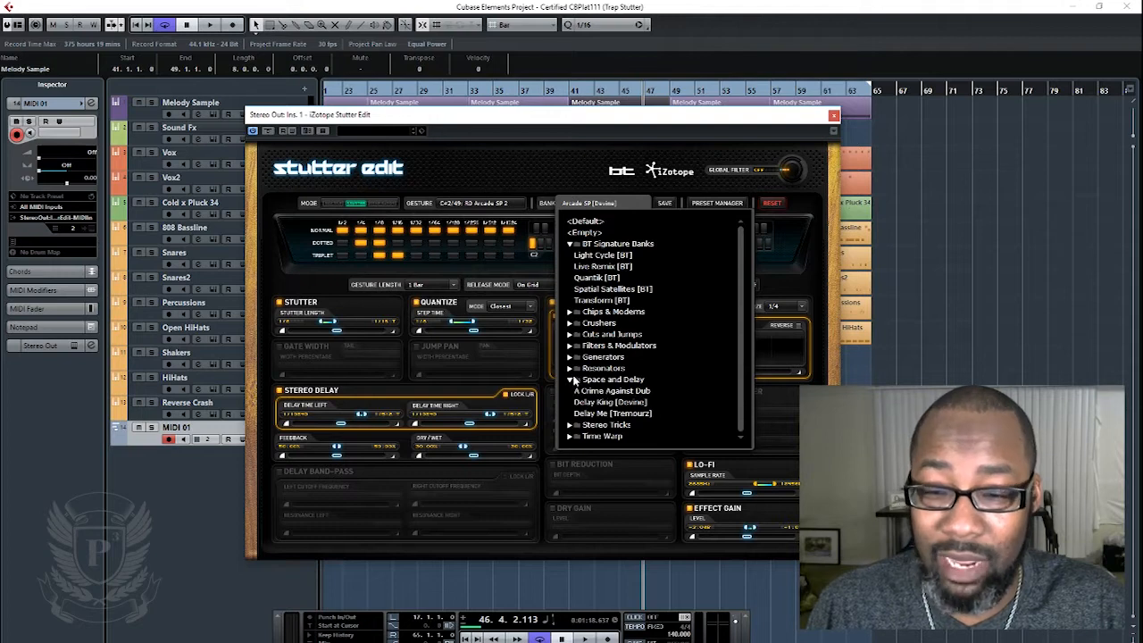
pyautogui.click(570, 381)
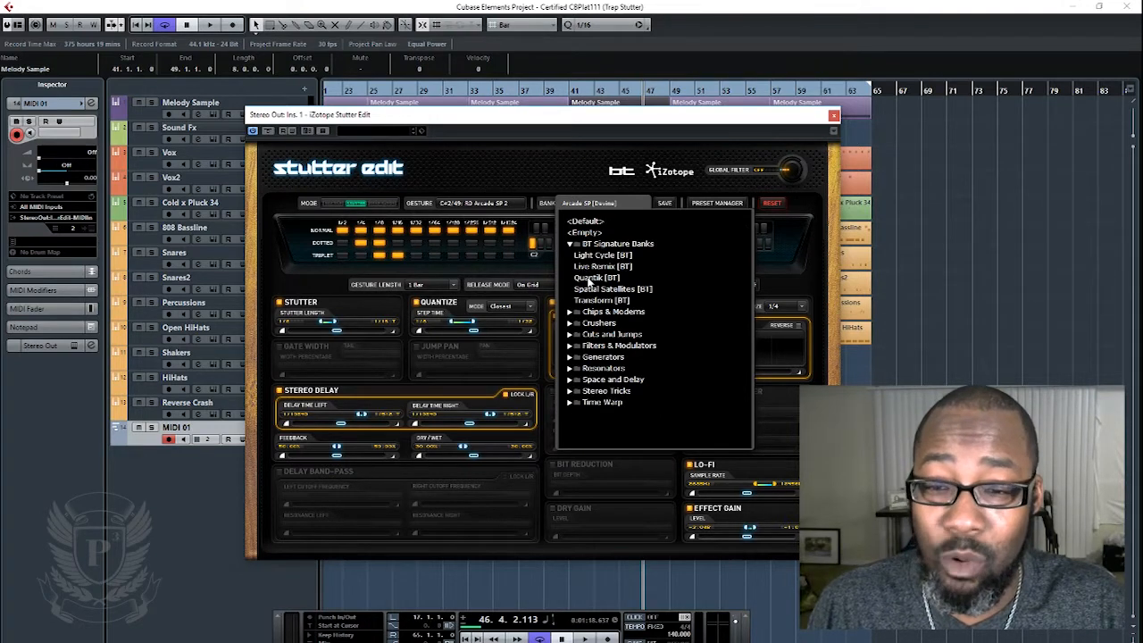
pyautogui.click(596, 267)
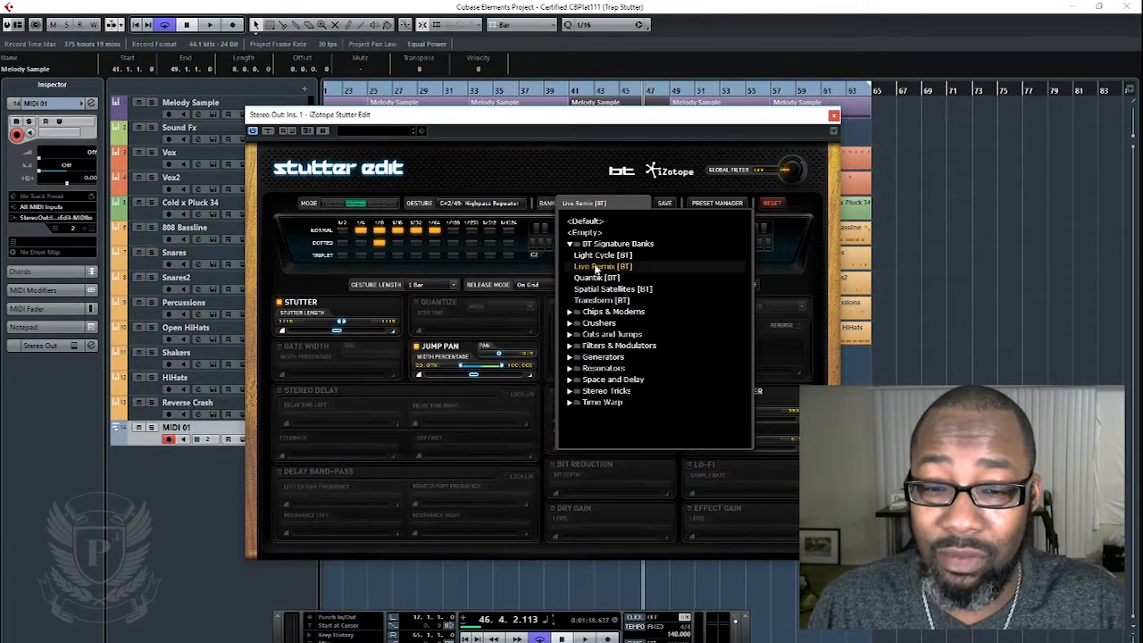
pyautogui.click(587, 191)
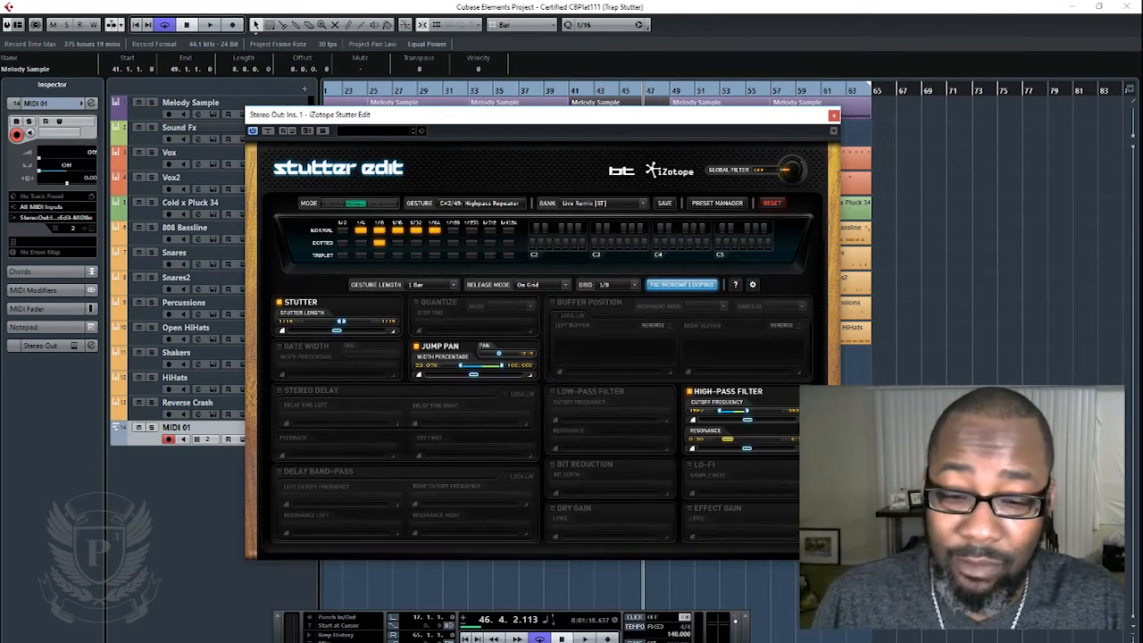
# - Play the song from bar 17 to audition the Live Remix [BT] bank, and stop around bar 24
pyautogui.press('space')
pyautogui.moveTo(711, 116); pyautogui.dragTo(269, 143)
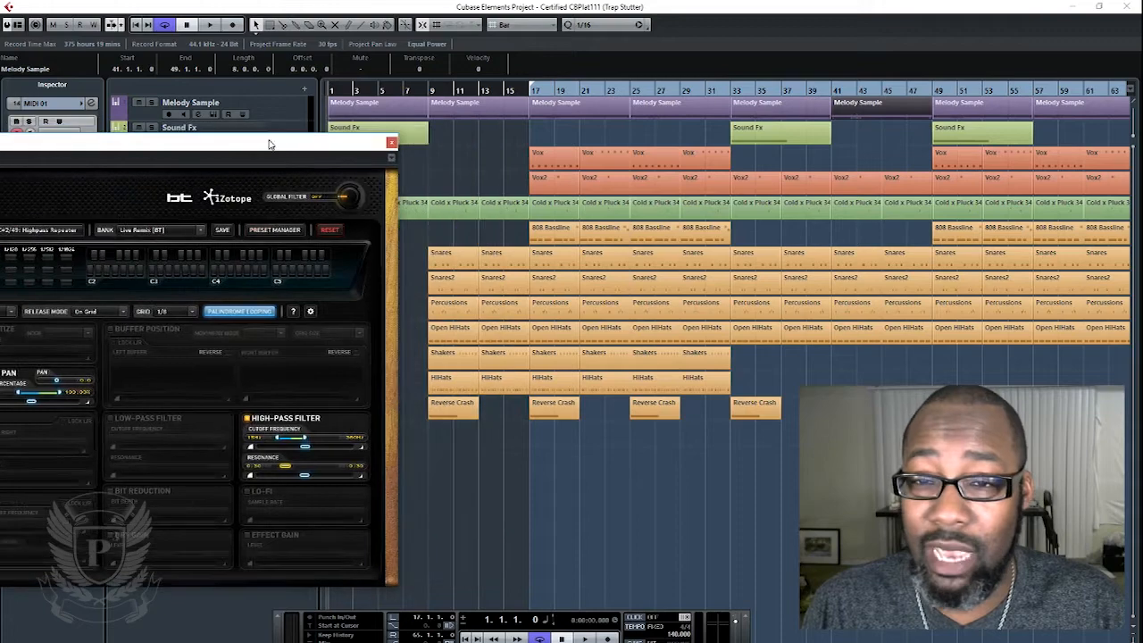
pyautogui.click(545, 92)
pyautogui.press('space')
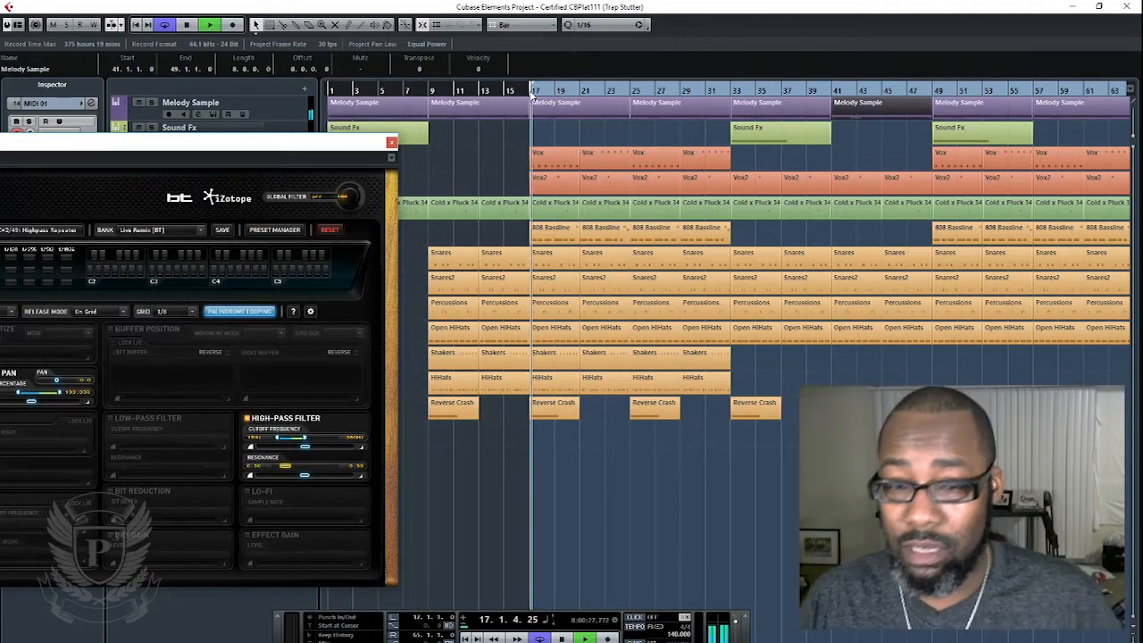
pyautogui.moveTo(321, 145); pyautogui.dragTo(766, 132)
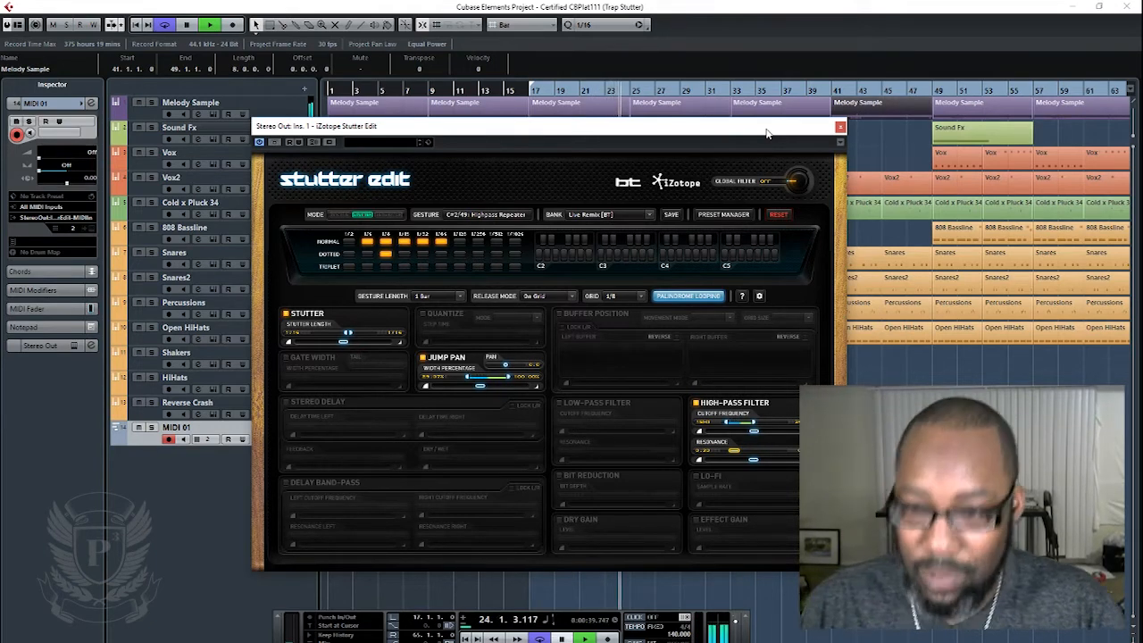
pyautogui.press('space')
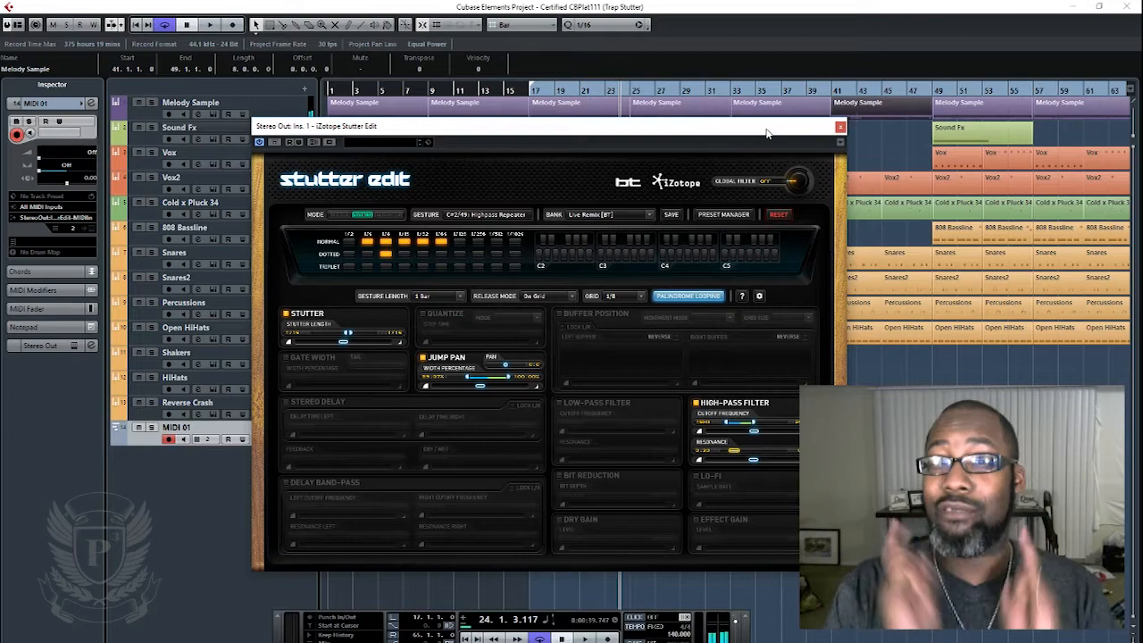
# - Record a pass of stutter gestures onto the Stutter Edit MIDI track from bar 17 to about bar 26
pyautogui.moveTo(722, 134); pyautogui.dragTo(296, 126)
pyautogui.click(532, 93)
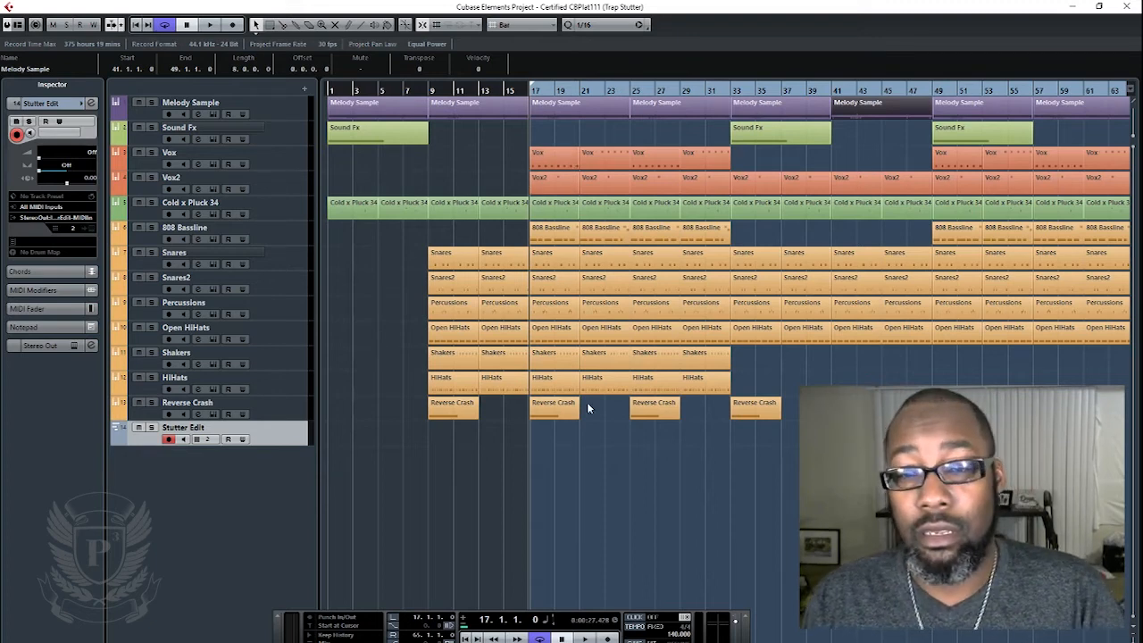
pyautogui.press('KP_Multiply')
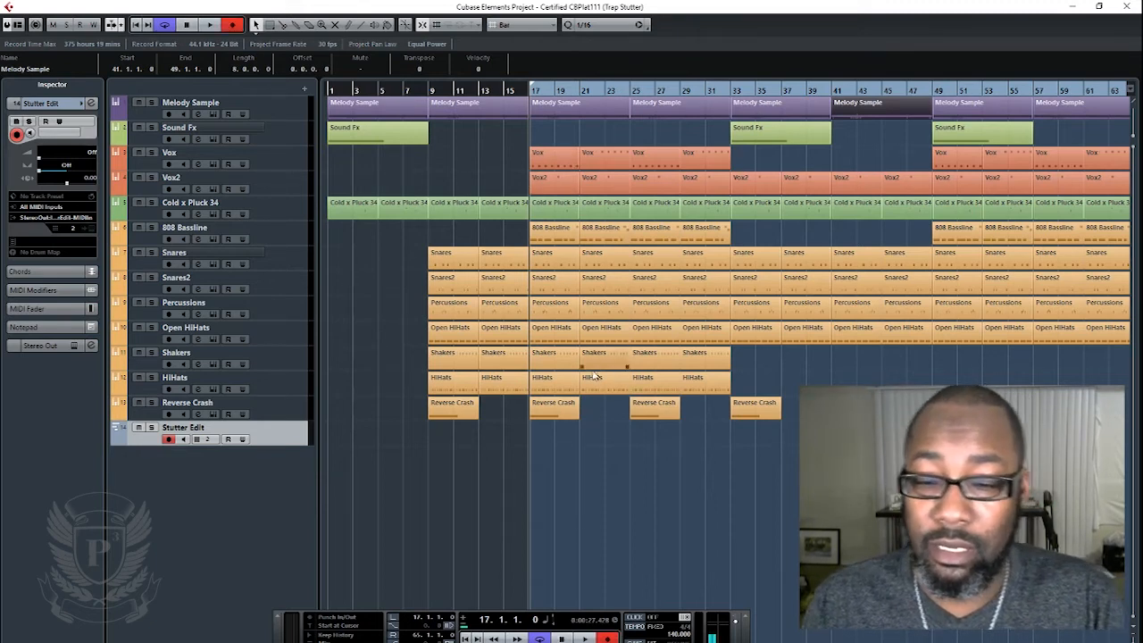
pyautogui.press('space')
pyautogui.press('KP_Multiply')
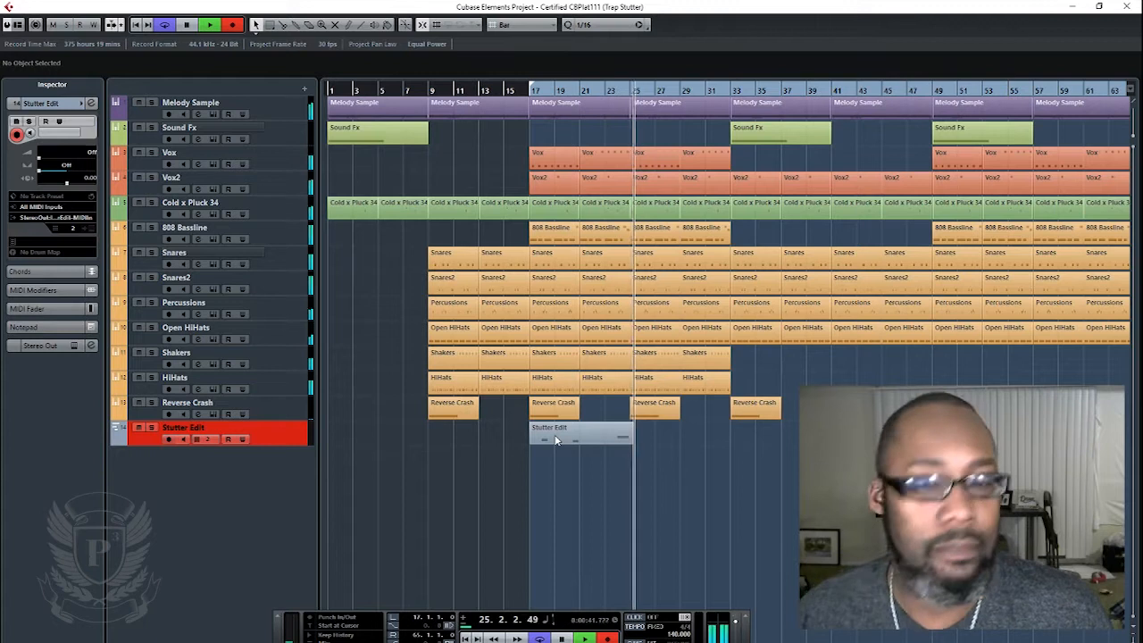
pyautogui.press('space')
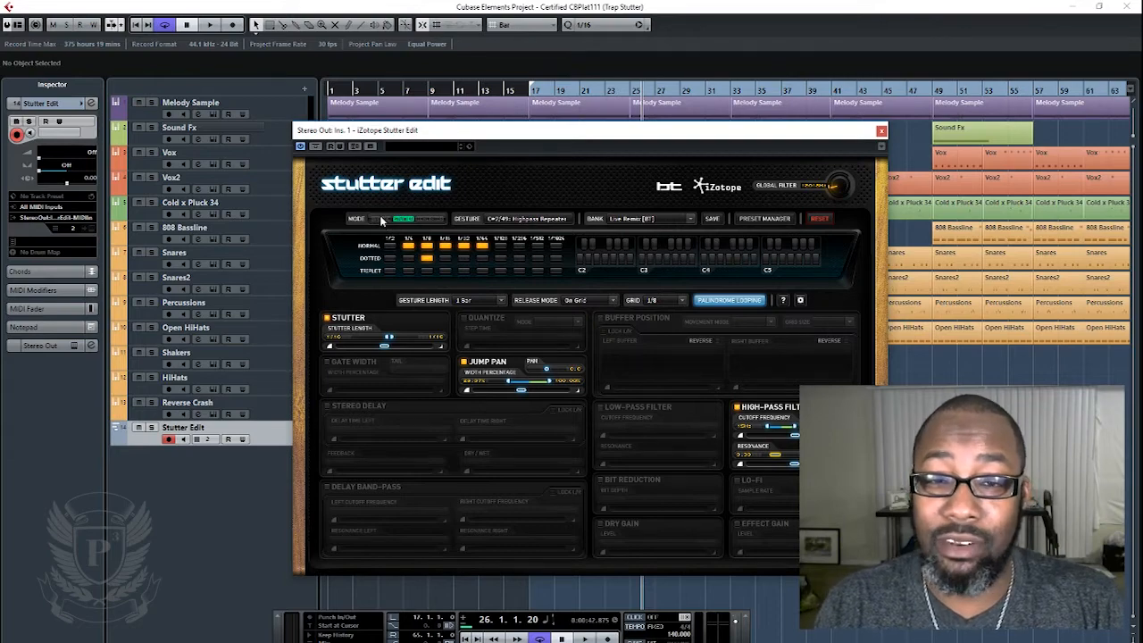
# - Return the playhead to bar 17 and close the Stutter Edit plug-in window
pyautogui.moveTo(652, 133); pyautogui.dragTo(505, 124)
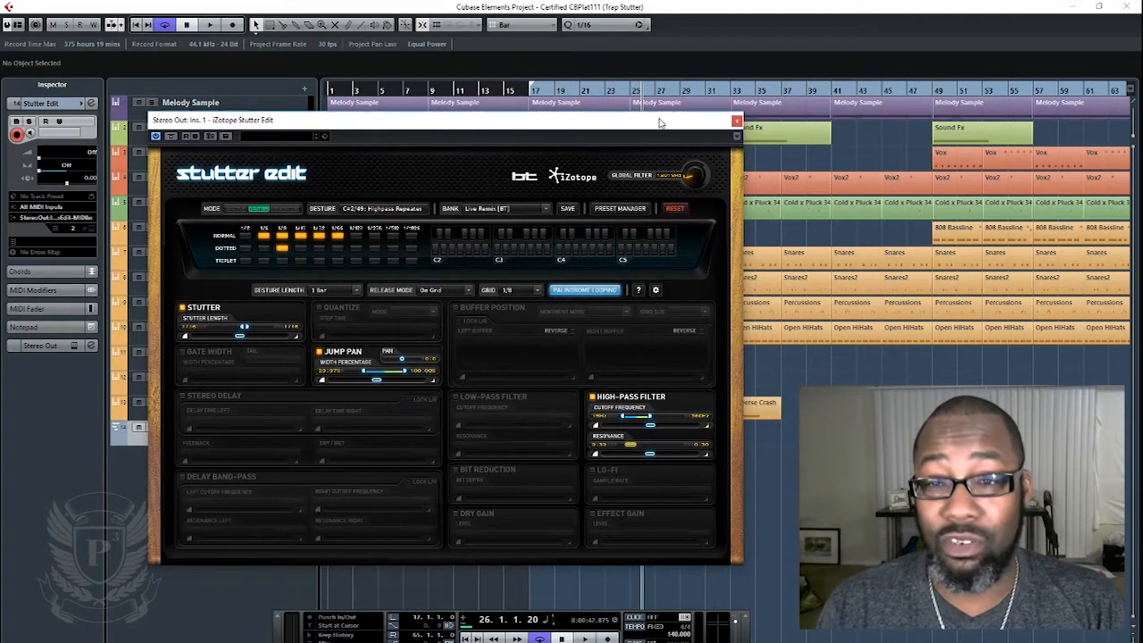
pyautogui.click(736, 121)
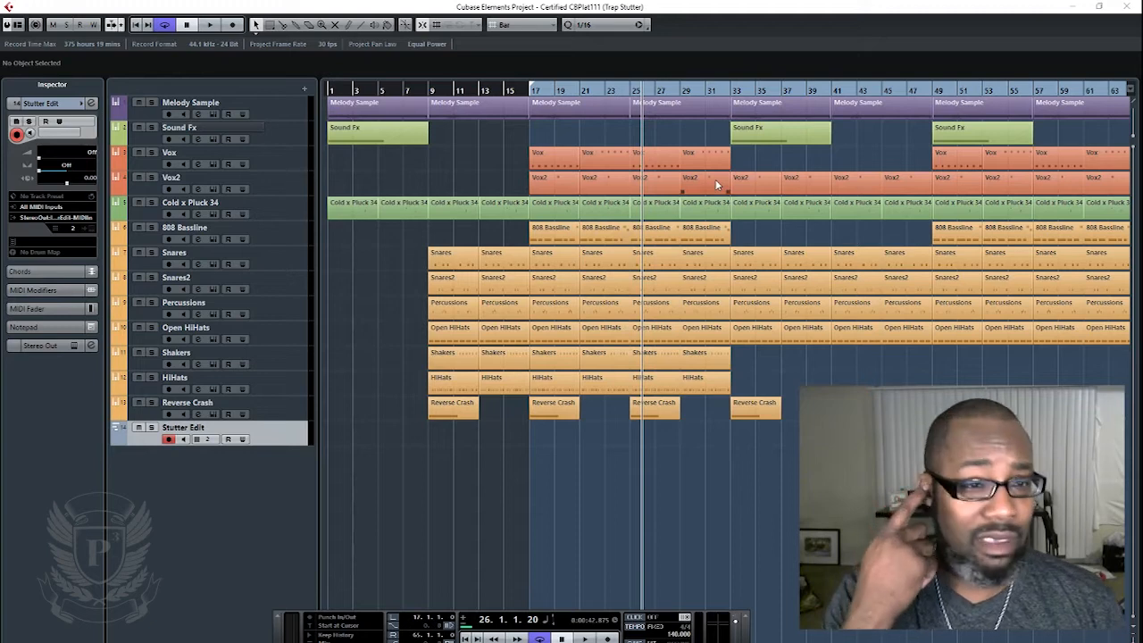
pyautogui.click(530, 93)
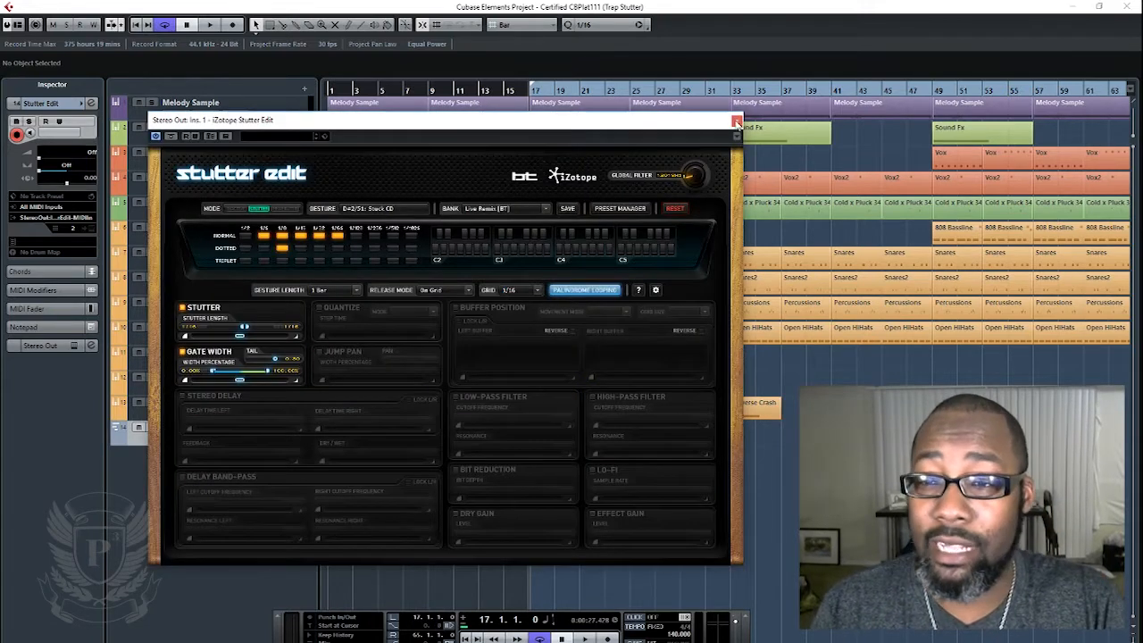
pyautogui.click(737, 119)
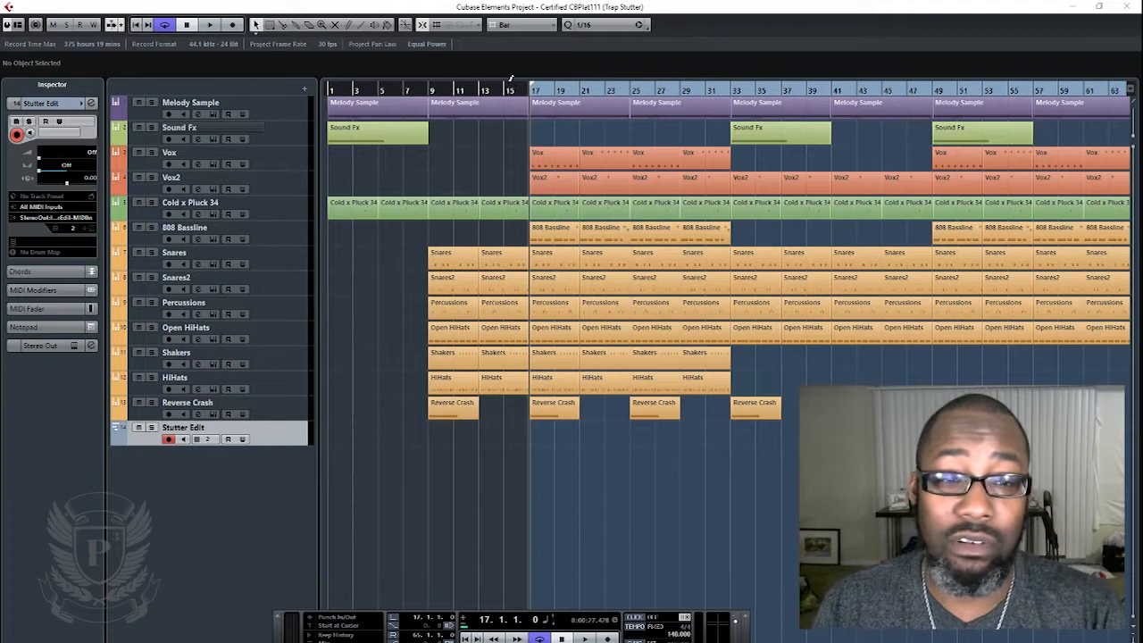
# - Go through the melodic tracks one by one and view the Nexus instrument behind the Cold x Pluck 34 track
pyautogui.click(272, 236)
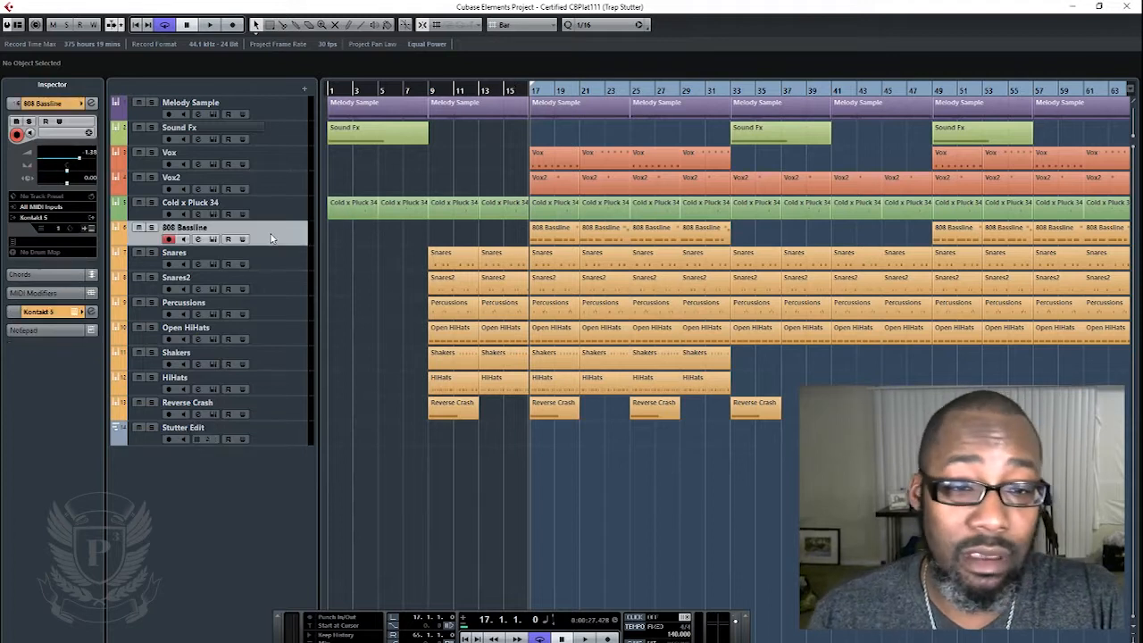
pyautogui.click(268, 108)
pyautogui.click(261, 131)
pyautogui.click(264, 161)
pyautogui.click(269, 184)
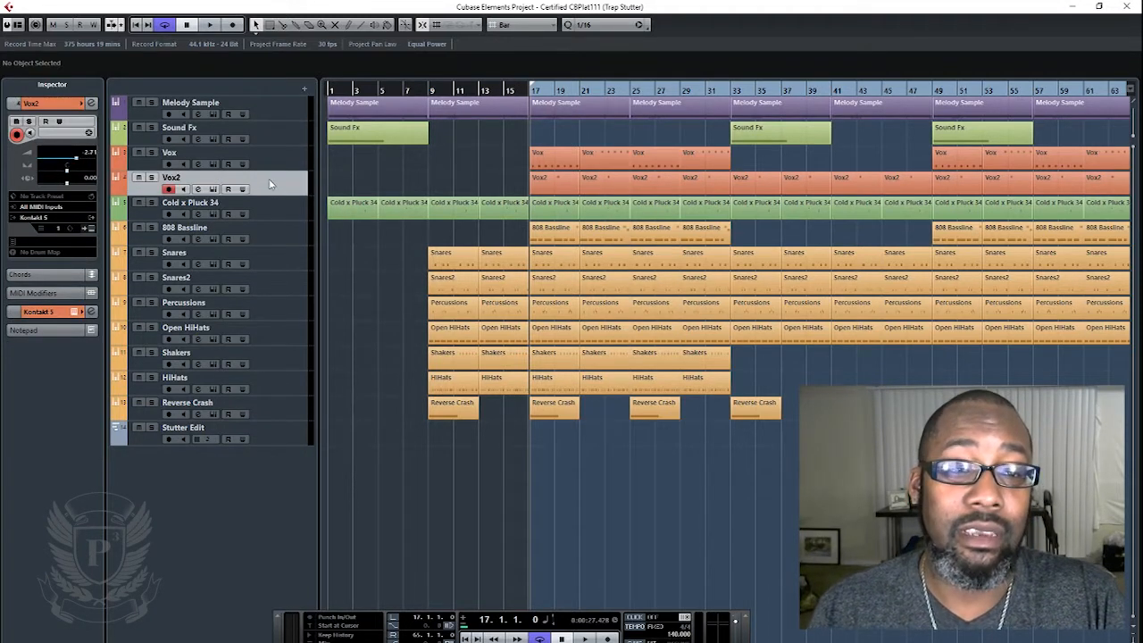
pyautogui.click(263, 205)
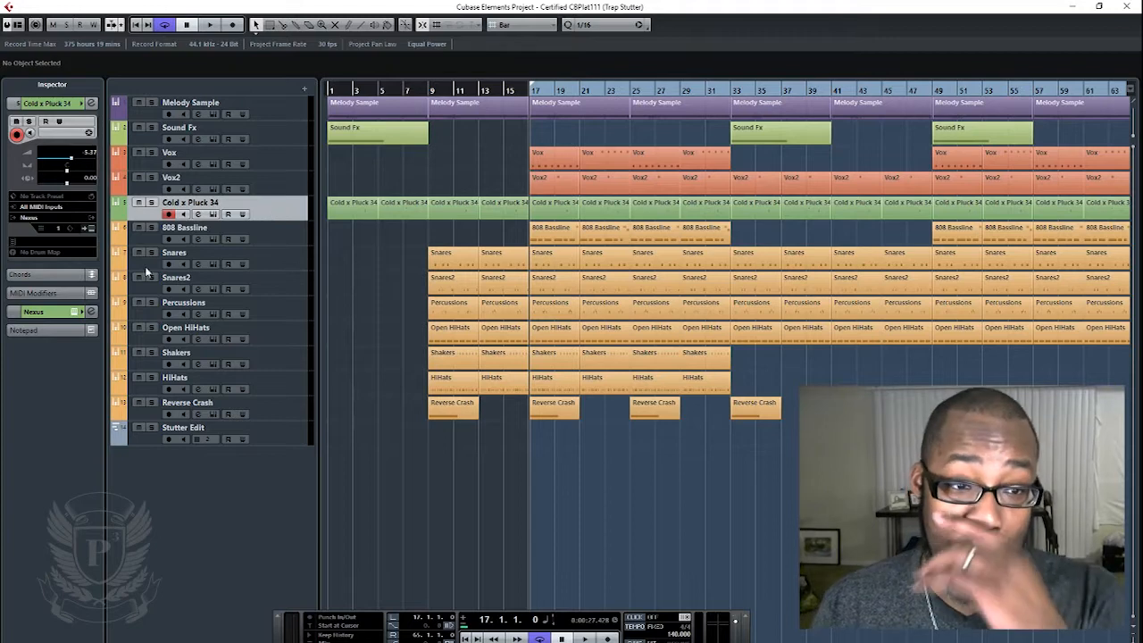
pyautogui.click(90, 229)
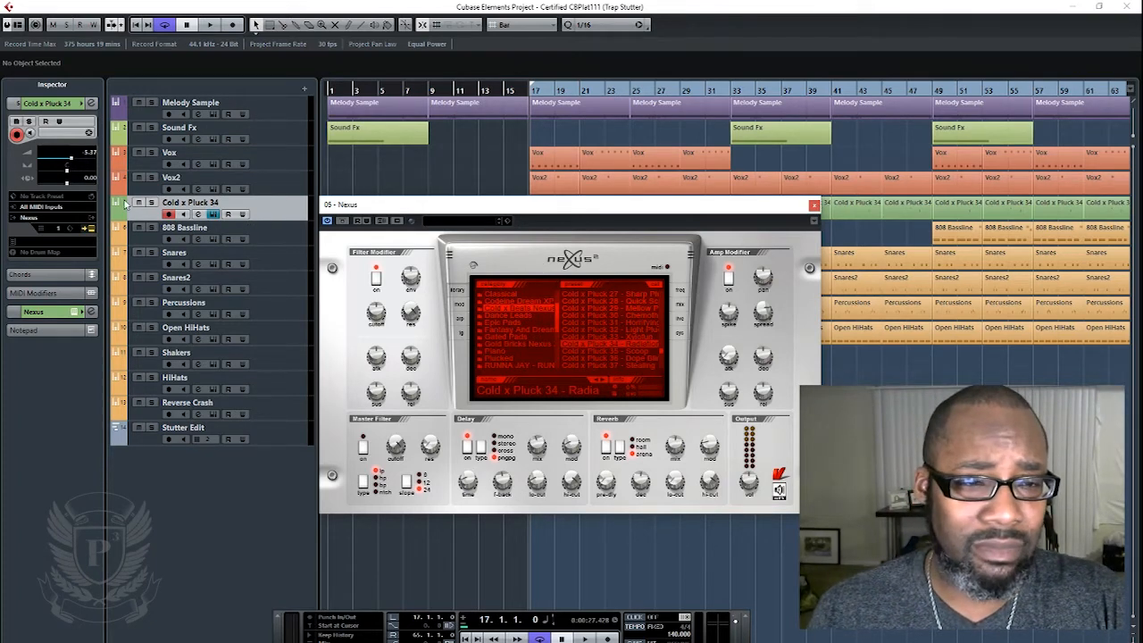
pyautogui.click(813, 207)
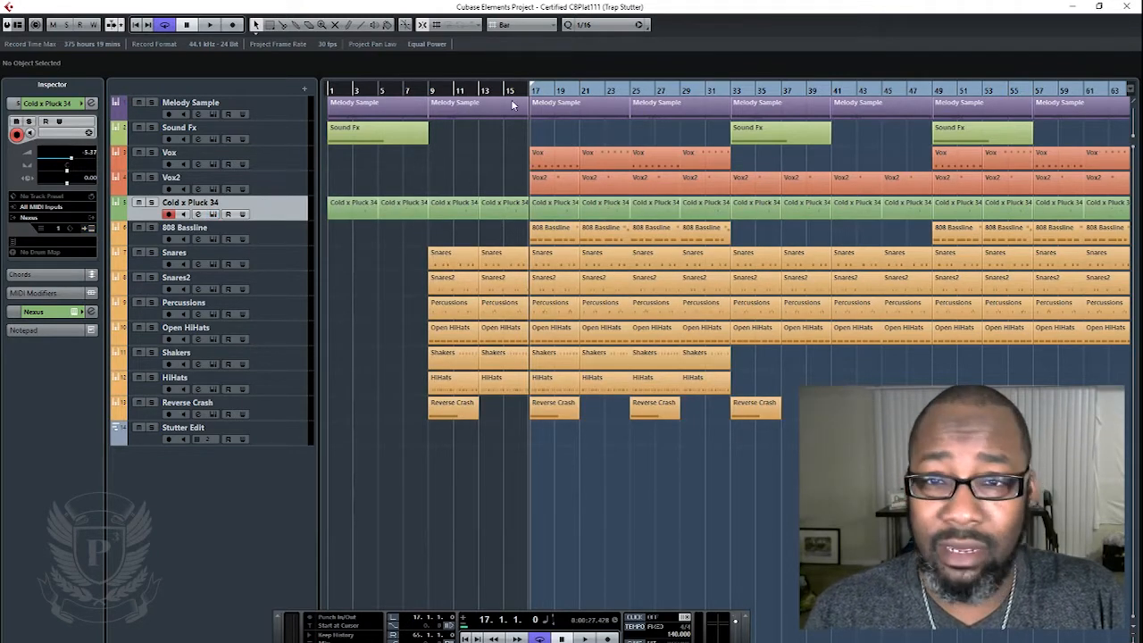
# - Solo the Cold x Pluck 34 and Melody Sample tracks and play them together from bar 17
pyautogui.click(138, 203)
pyautogui.click(151, 202)
pyautogui.click(151, 203)
pyautogui.click(150, 203)
pyautogui.press('space')
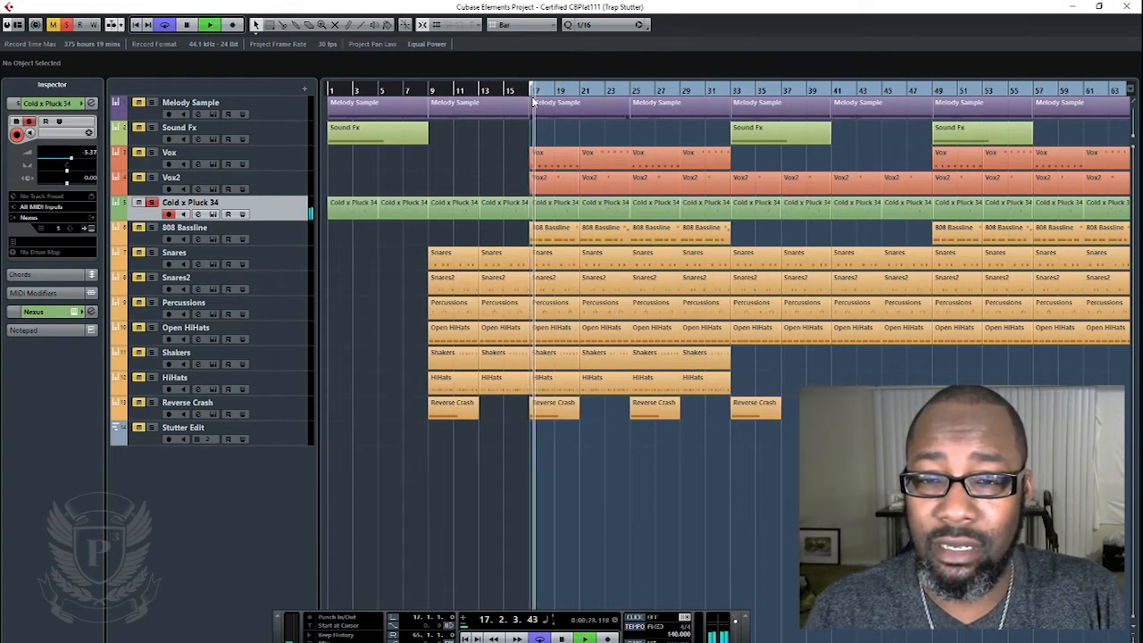
pyautogui.click(151, 102)
pyautogui.click(242, 107)
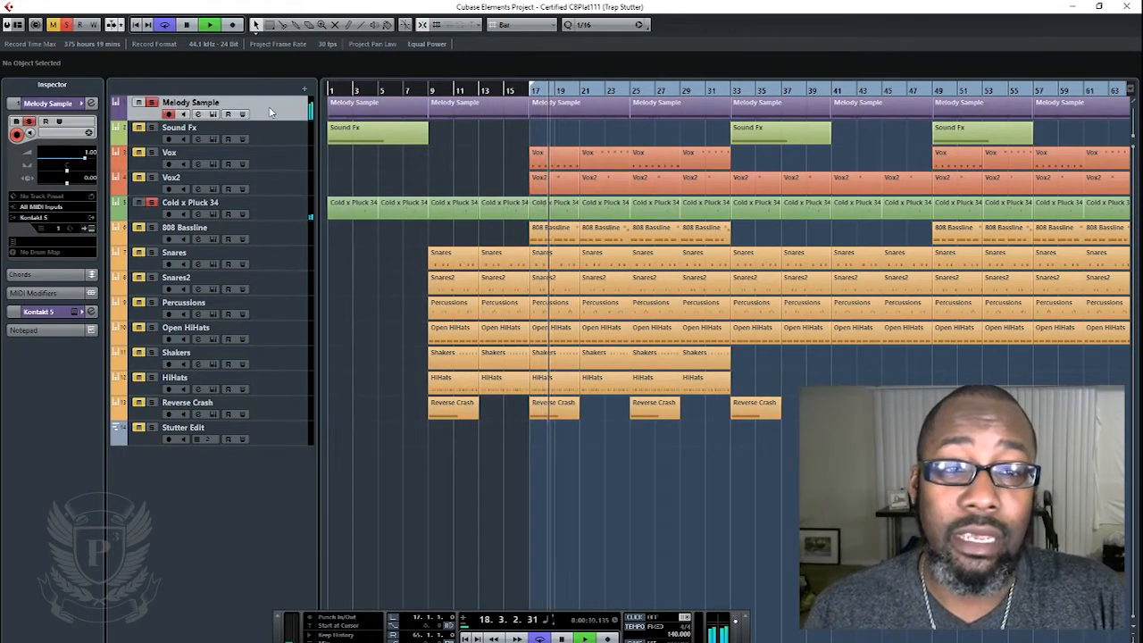
pyautogui.press('space')
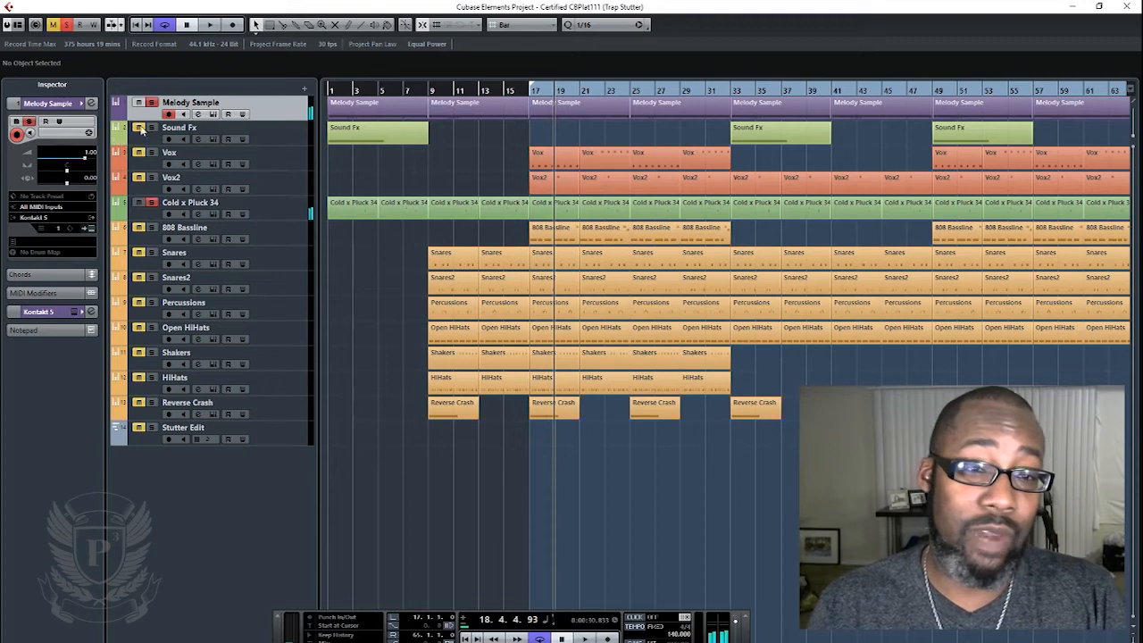
# - Examine the ambient-trap-lead-140-bpm sample of the Melody Sample track in Kontakt's wave editor
pyautogui.click(213, 114)
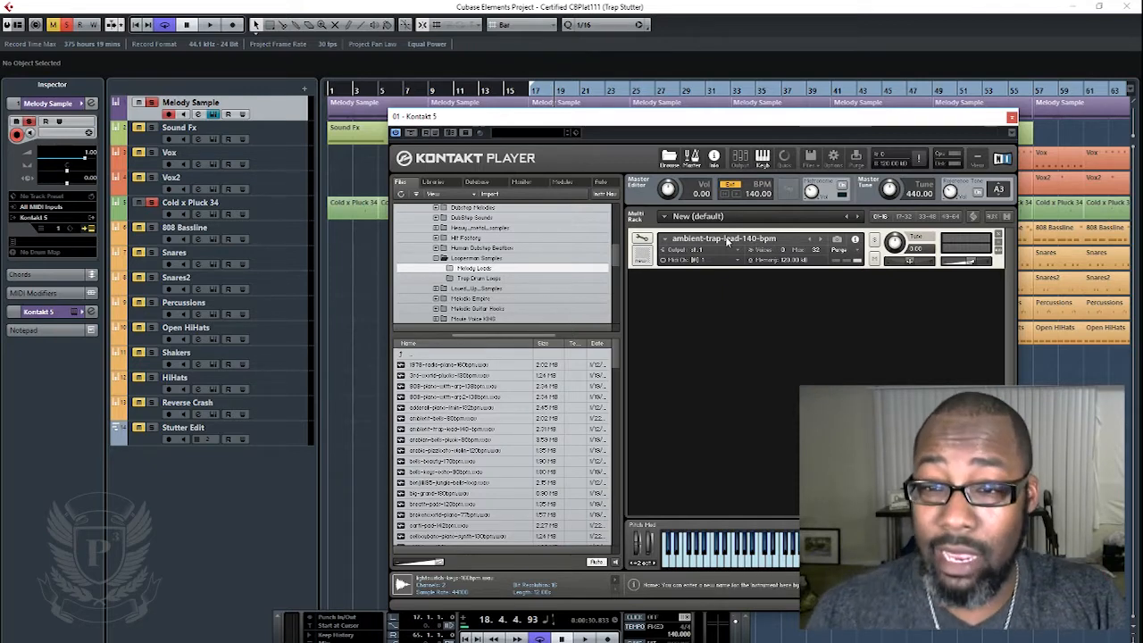
pyautogui.click(640, 241)
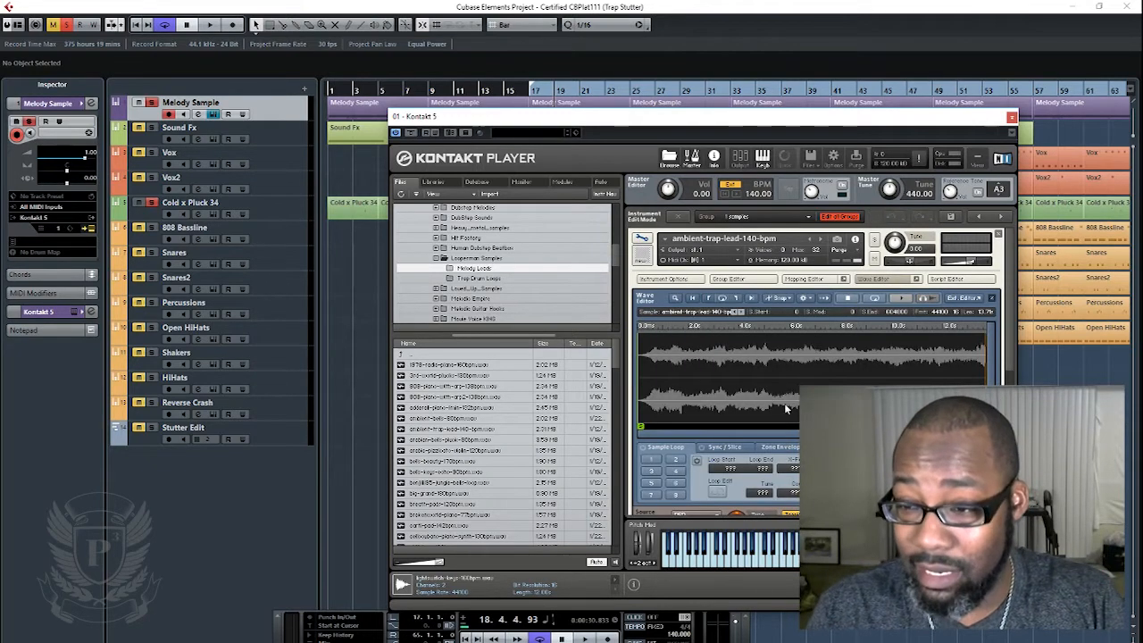
# - Close the Melody Sample Kontakt window, select the Cold x Pluck 34 track and play from bar 17
pyautogui.click(1010, 117)
pyautogui.click(239, 212)
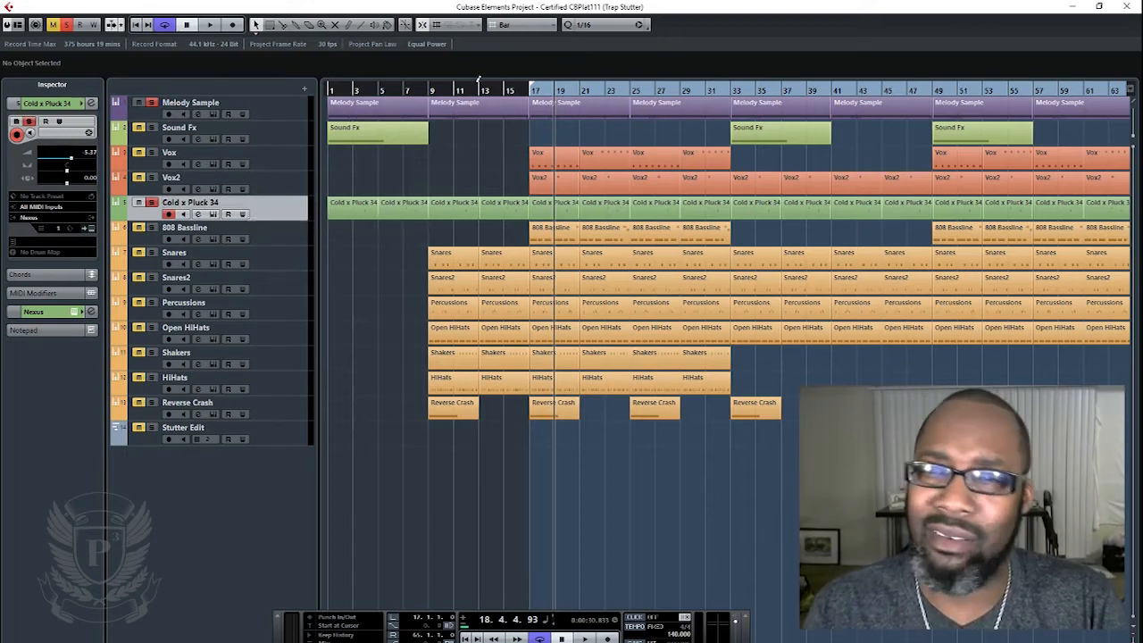
pyautogui.click(529, 91)
pyautogui.press('space')
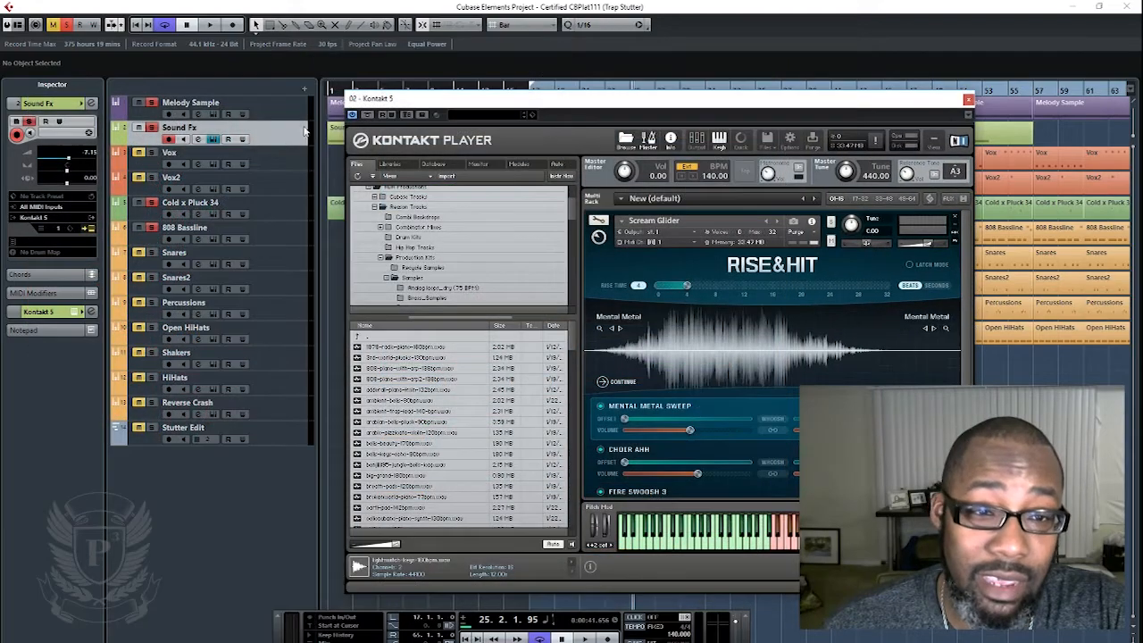
# - Remove Scream Glider from the Sound Fx track's Kontakt rack and look through the installed sample libraries
pyautogui.moveTo(439, 108); pyautogui.dragTo(438, 156)
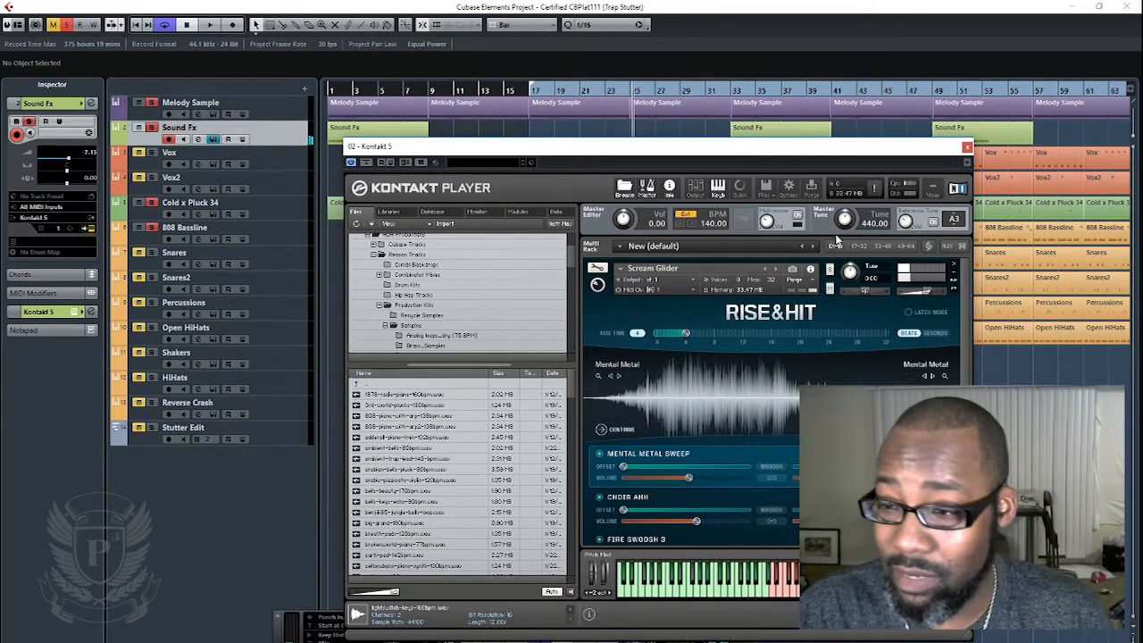
pyautogui.click(955, 266)
pyautogui.scroll(5, 500, 331)
pyautogui.click(390, 212)
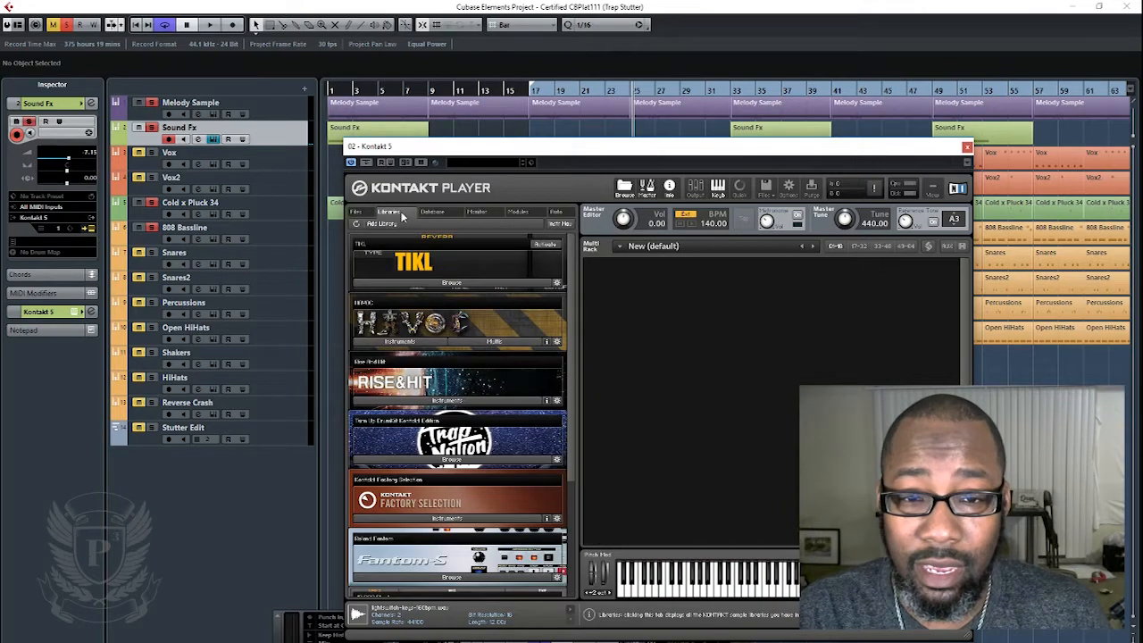
pyautogui.scroll(-2, 504, 364)
pyautogui.scroll(1, 519, 359)
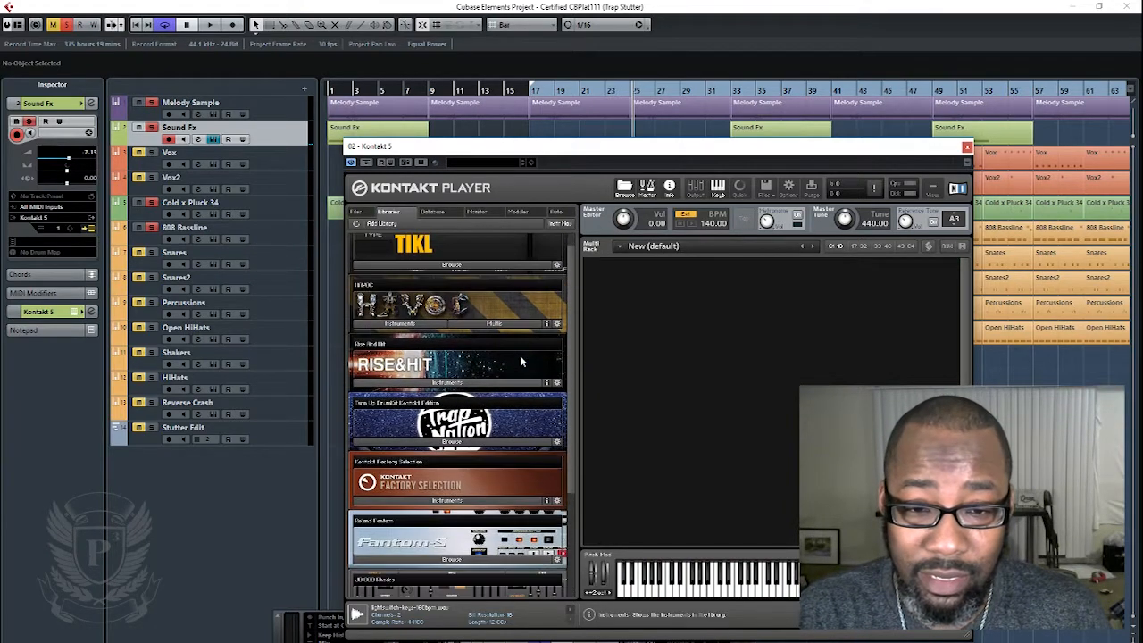
# - Load the Chaos Stairs instrument from the 01 - Orchestral folder of the Rise & Hit library
pyautogui.click(455, 382)
pyautogui.scroll(-2, 450, 414)
pyautogui.click(388, 333)
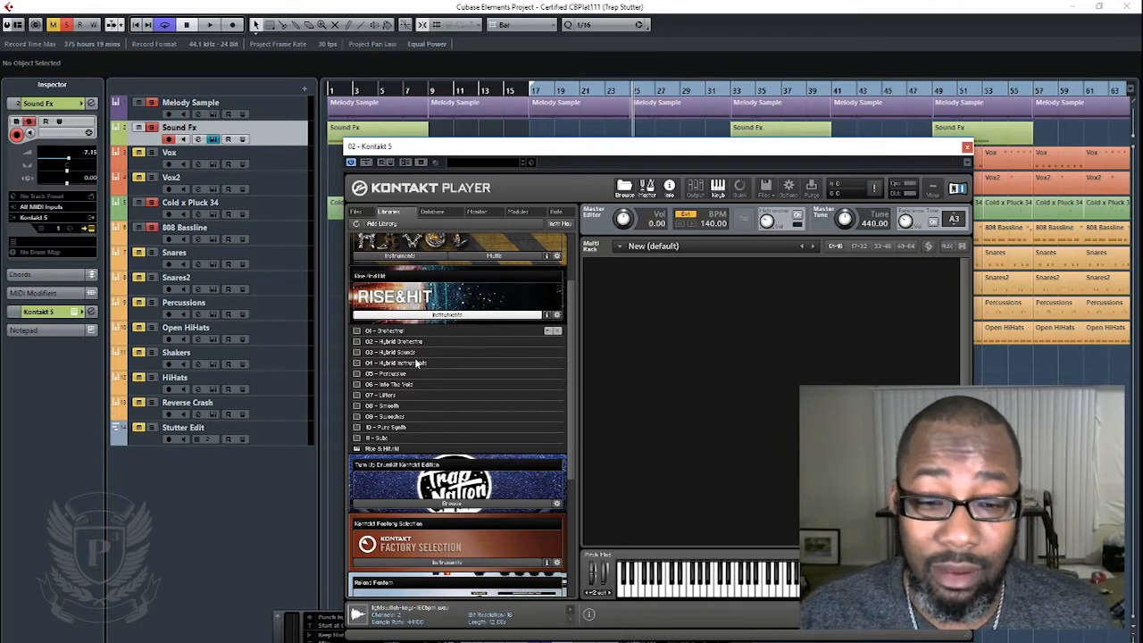
pyautogui.click(400, 331)
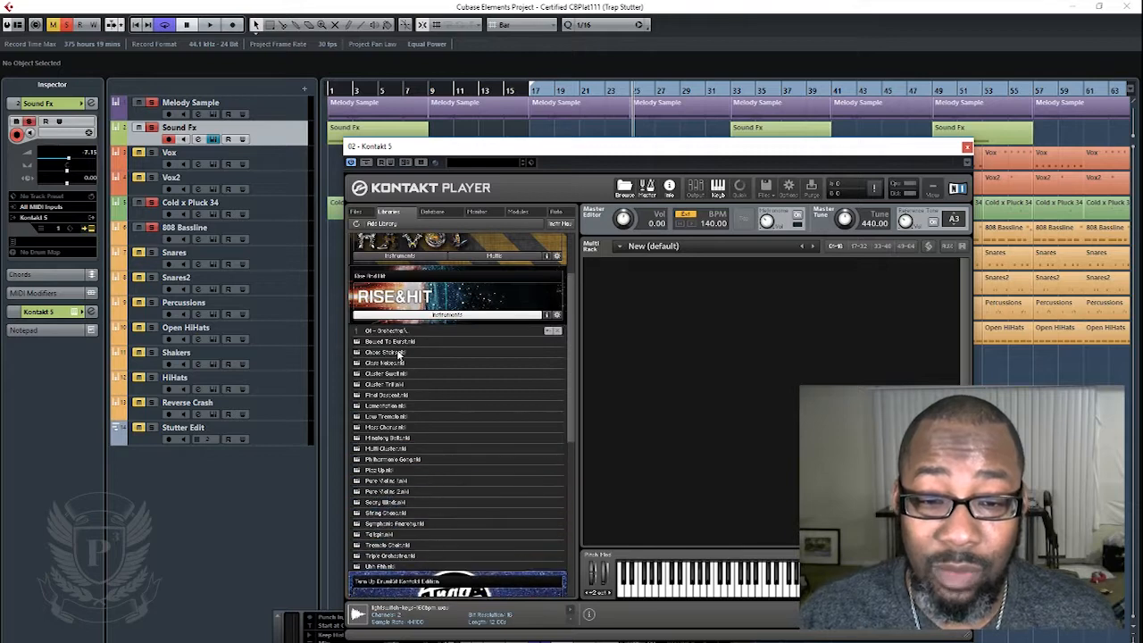
pyautogui.doubleClick(399, 353)
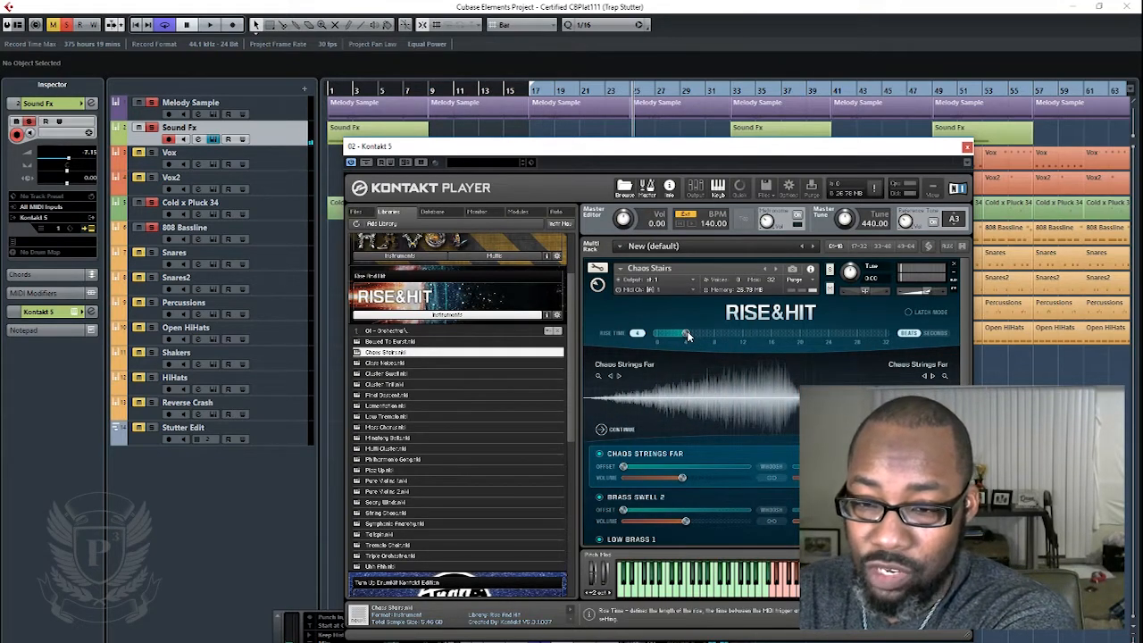
# - Set the Chaos Stairs rise time to 8 beats and audition it, then lengthen the rise further
pyautogui.moveTo(687, 332); pyautogui.dragTo(716, 336)
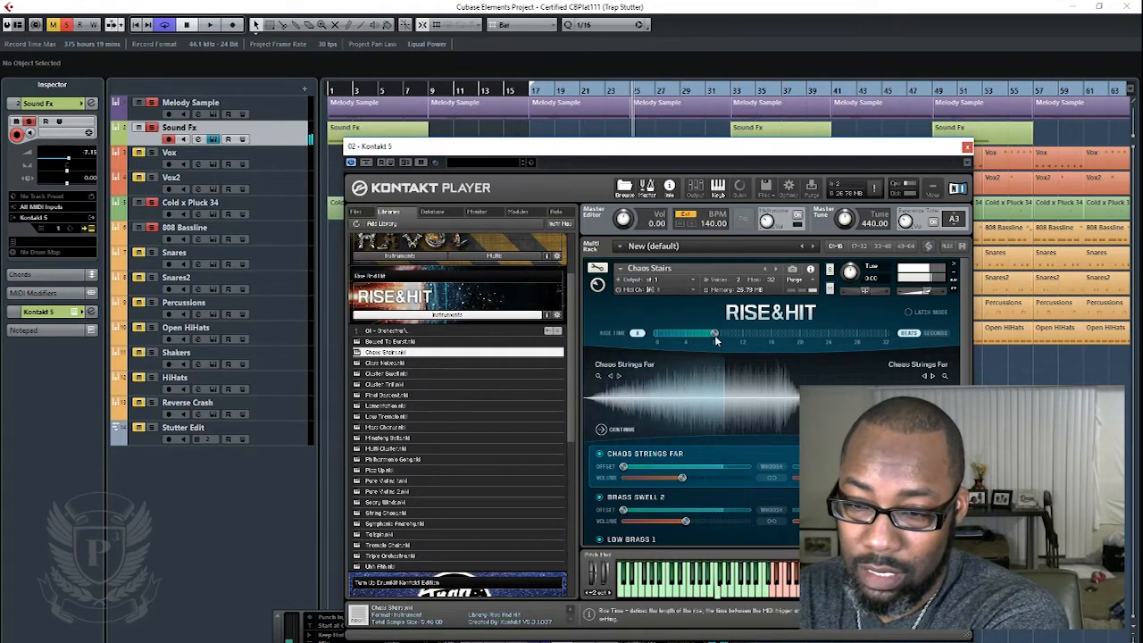
pyautogui.moveTo(721, 334); pyautogui.dragTo(765, 334)
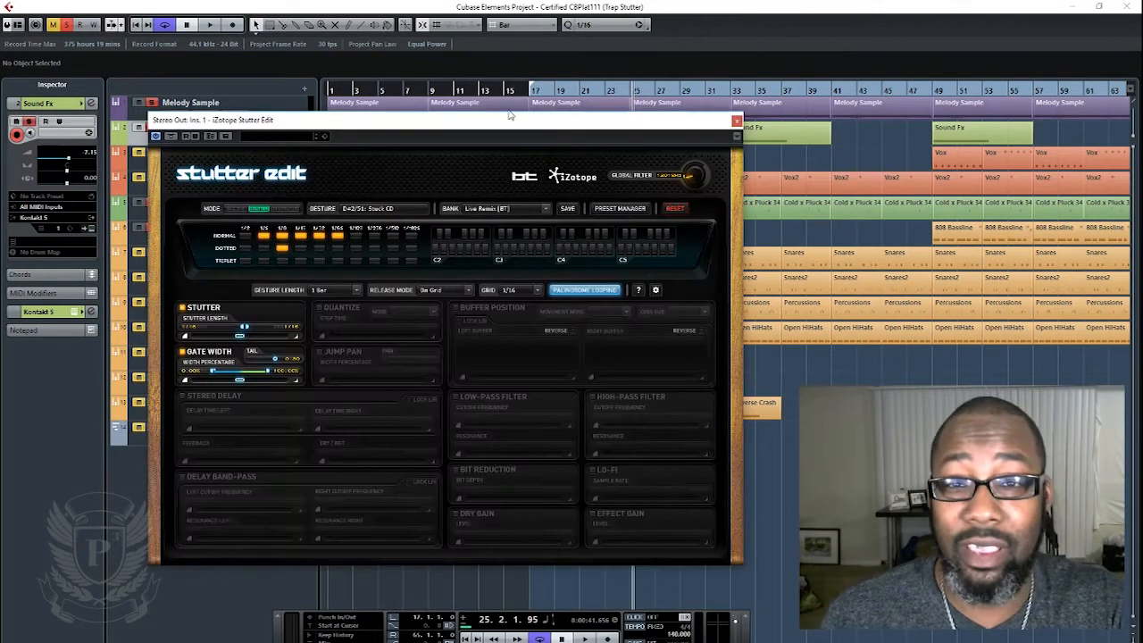
# - Reposition the iZotope Stutter Edit plug-in window over the arrangement
pyautogui.moveTo(510, 116); pyautogui.dragTo(664, 138)
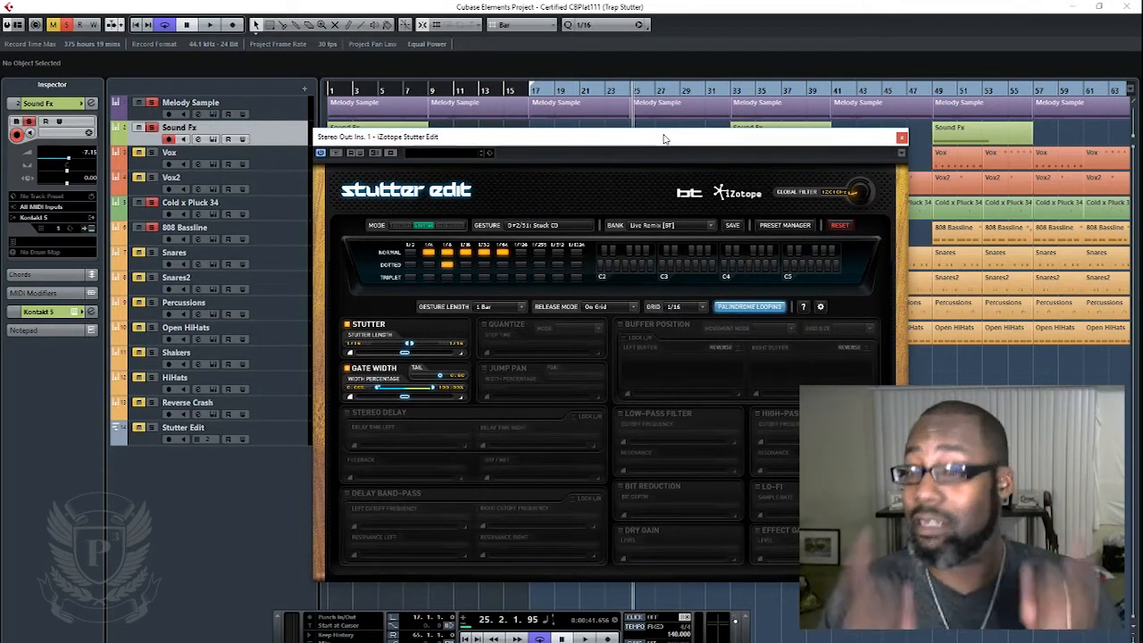